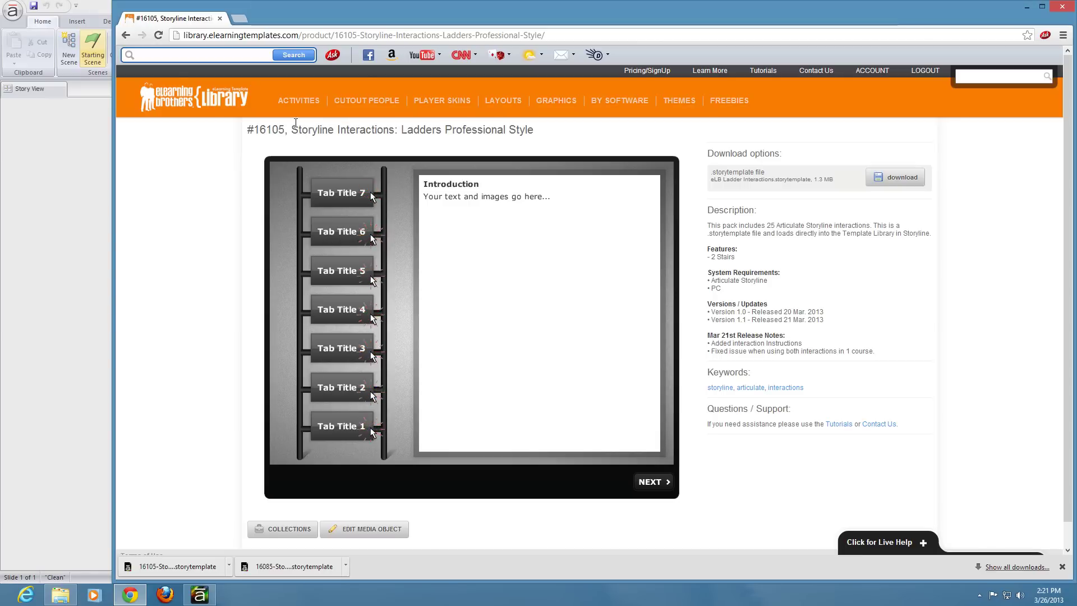
List all 24 Articulate Storyline activity templates and preview the Tabs, Tours, Pyramids and Stairs thumbnails
left_click(300, 117)
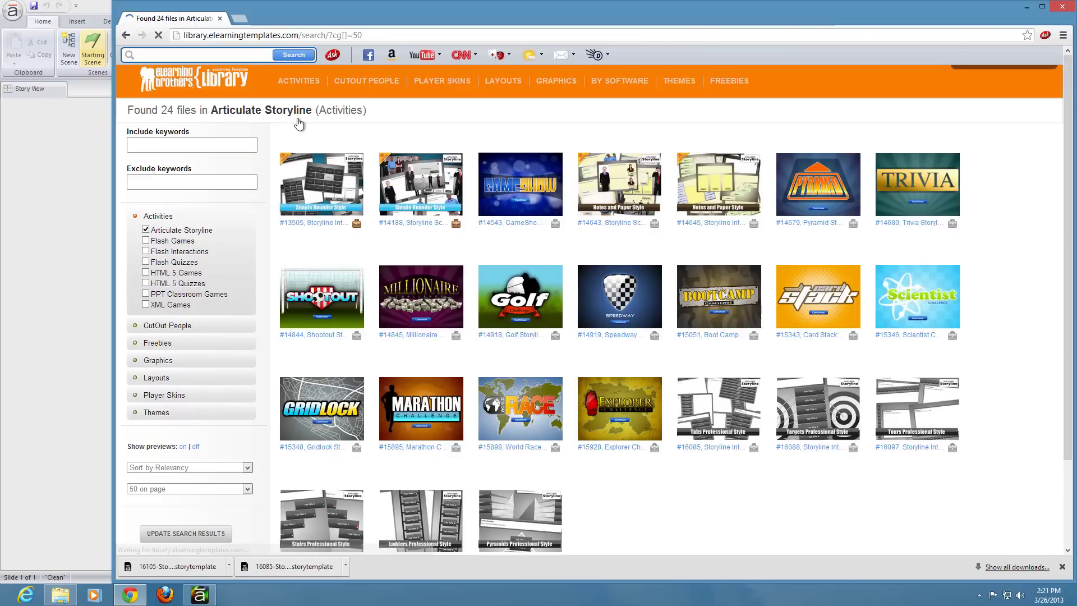
scroll(813, 348, "down", 2)
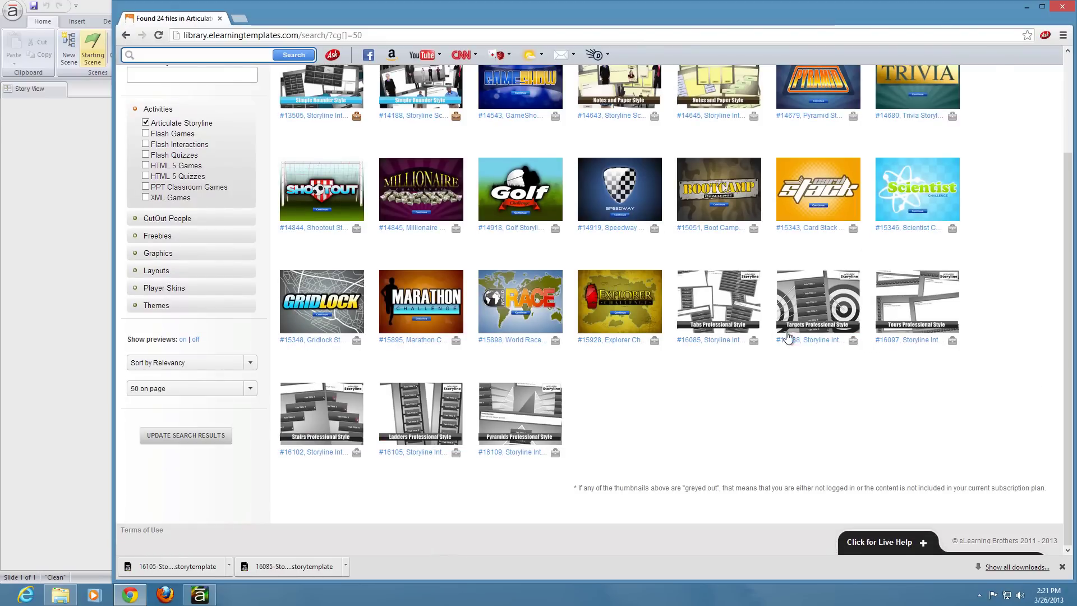
scroll(699, 308, "up", 2)
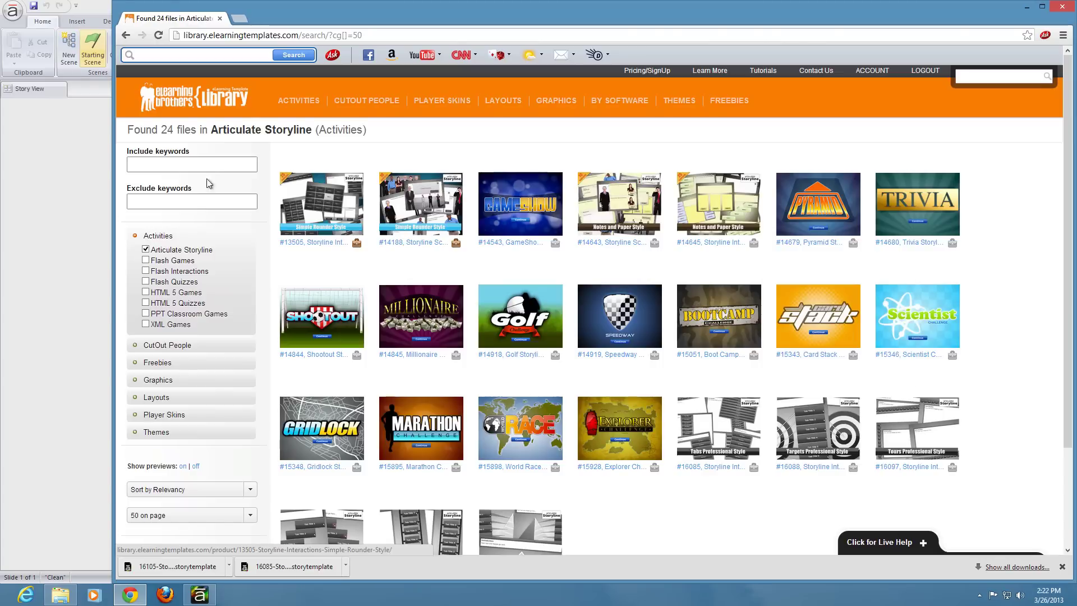
mouse_move(299, 102)
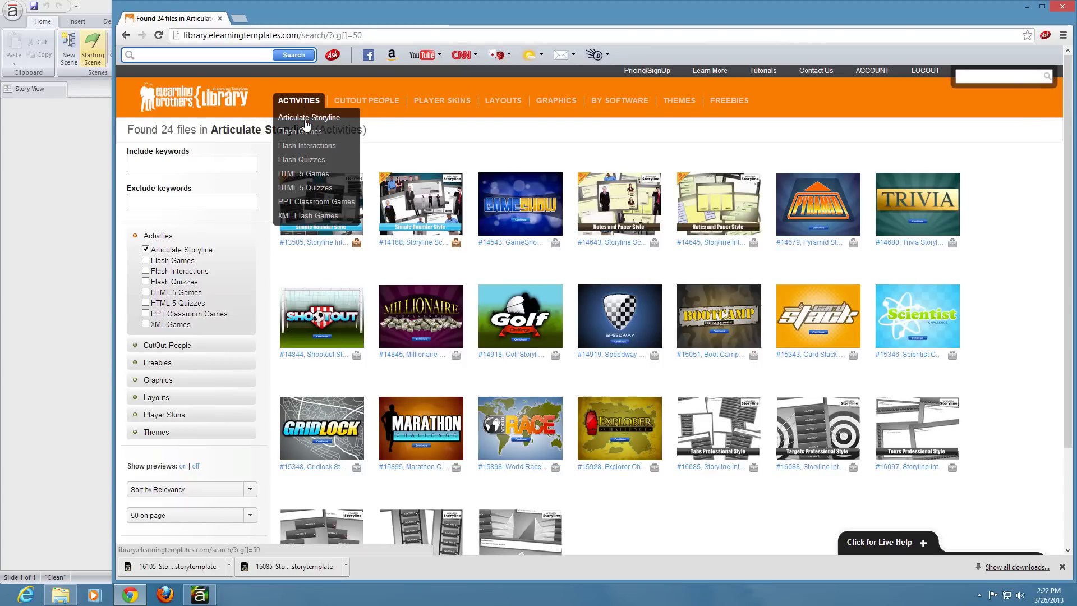
scroll(624, 252, "down", 2)
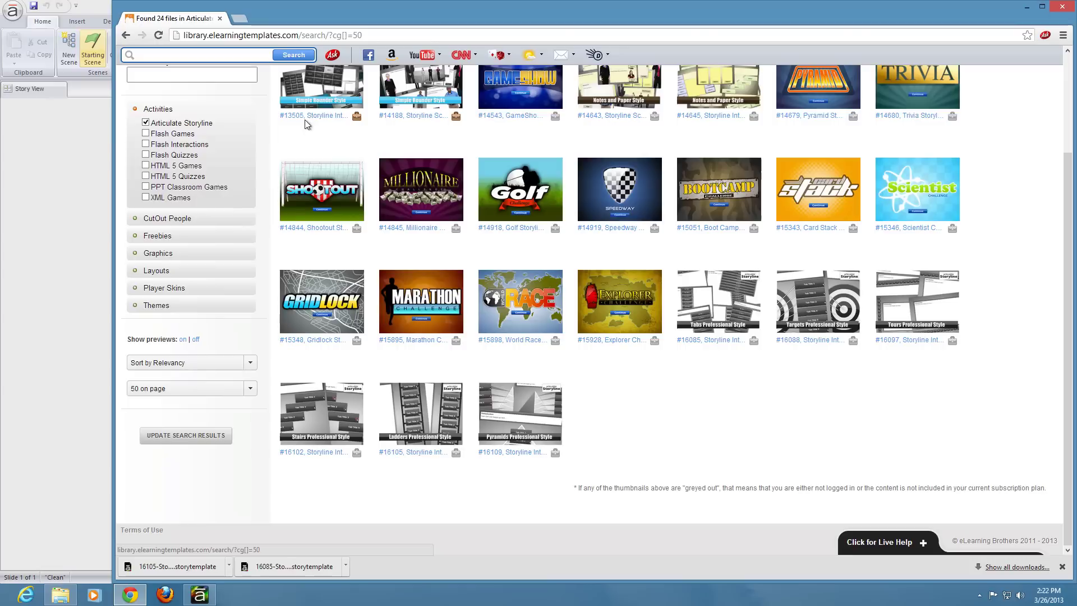
mouse_move(731, 303)
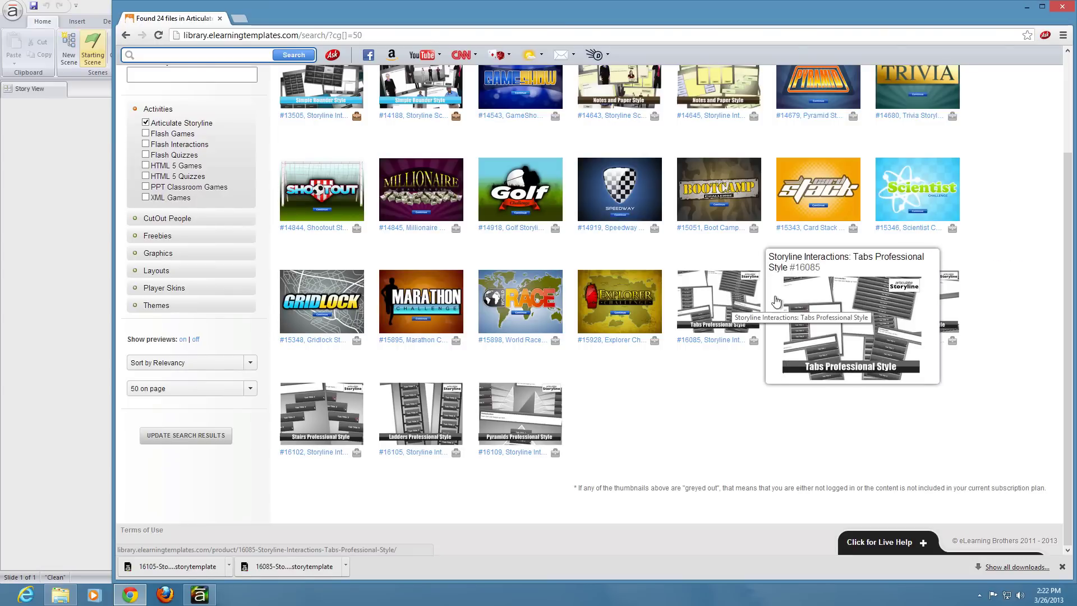
mouse_move(904, 303)
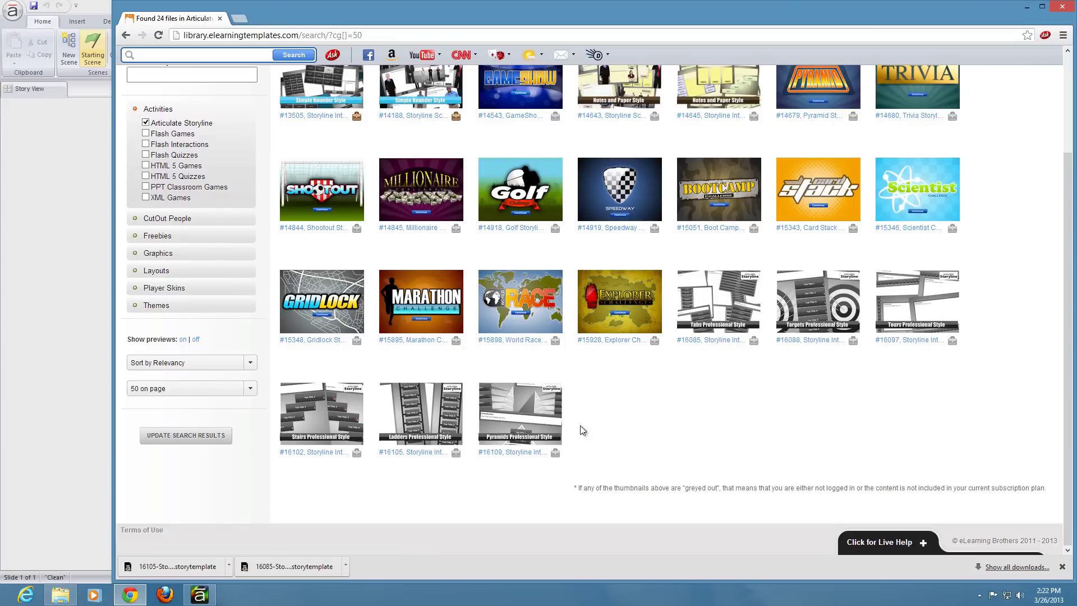
mouse_move(503, 420)
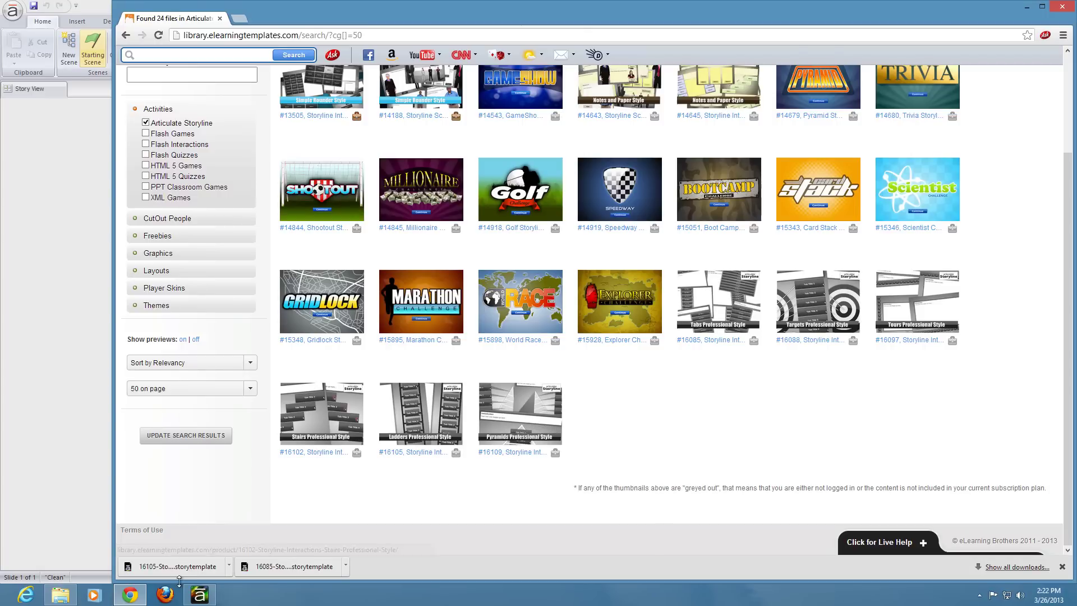
In Insert Slides, switch the template to 16105 Ladders, then back to 16085 Tabs
mouse_move(335, 437)
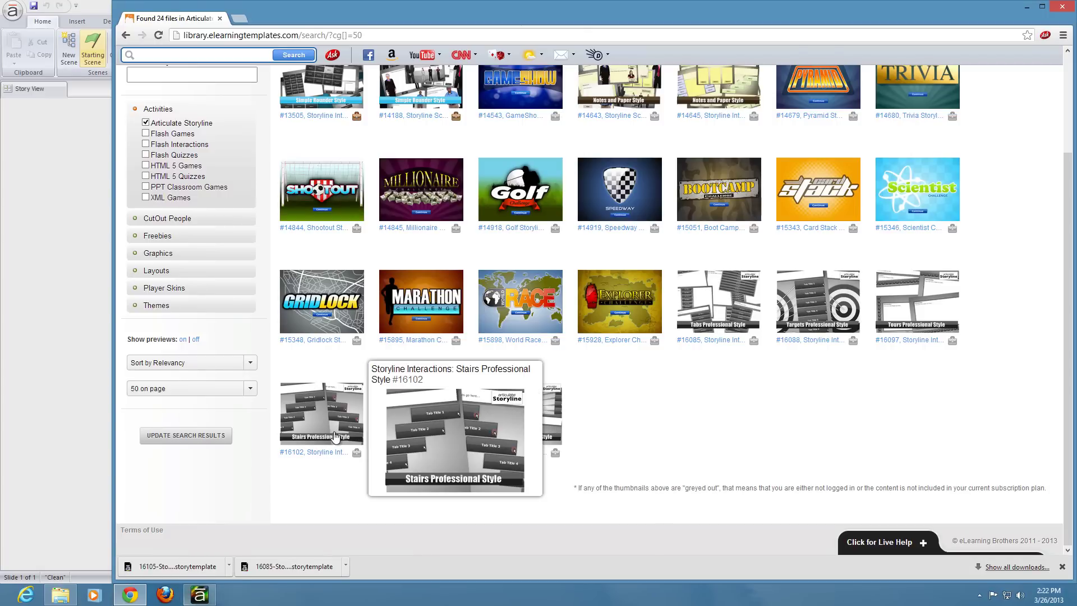
left_click(73, 455)
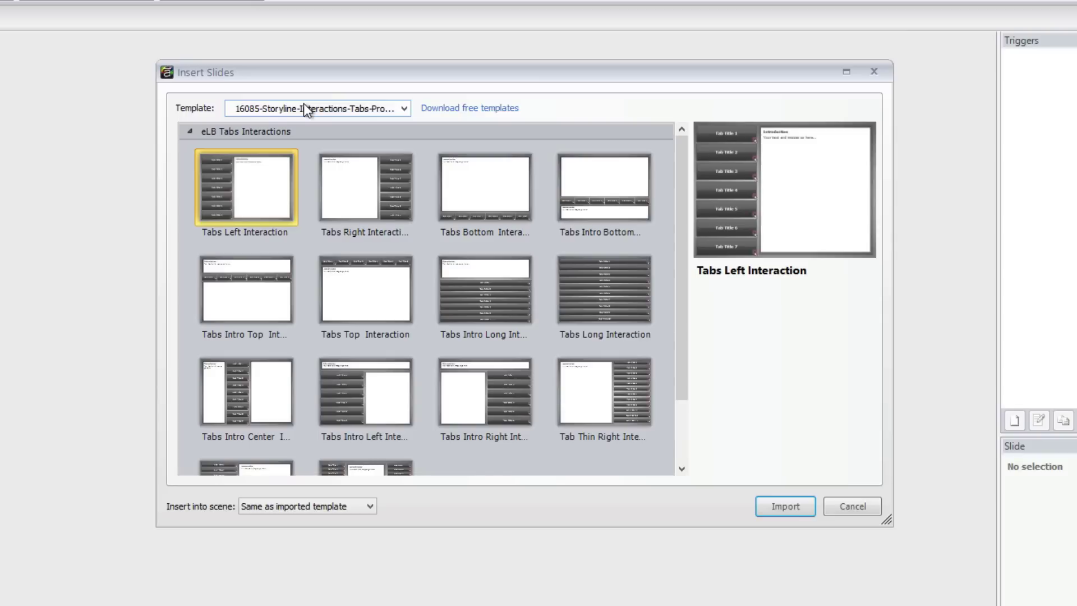
left_click(305, 109)
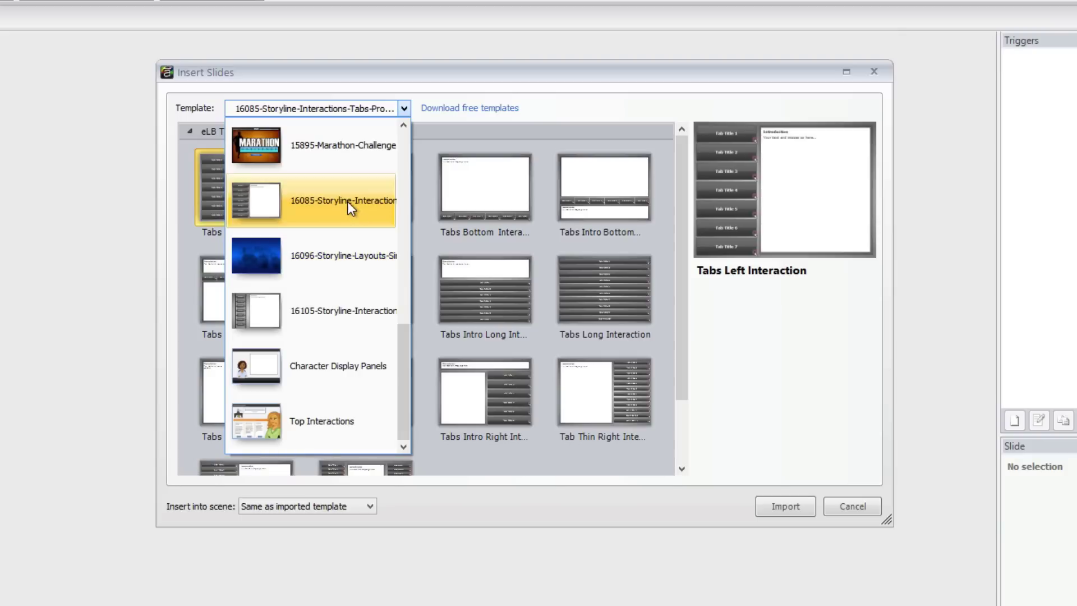
left_click(328, 313)
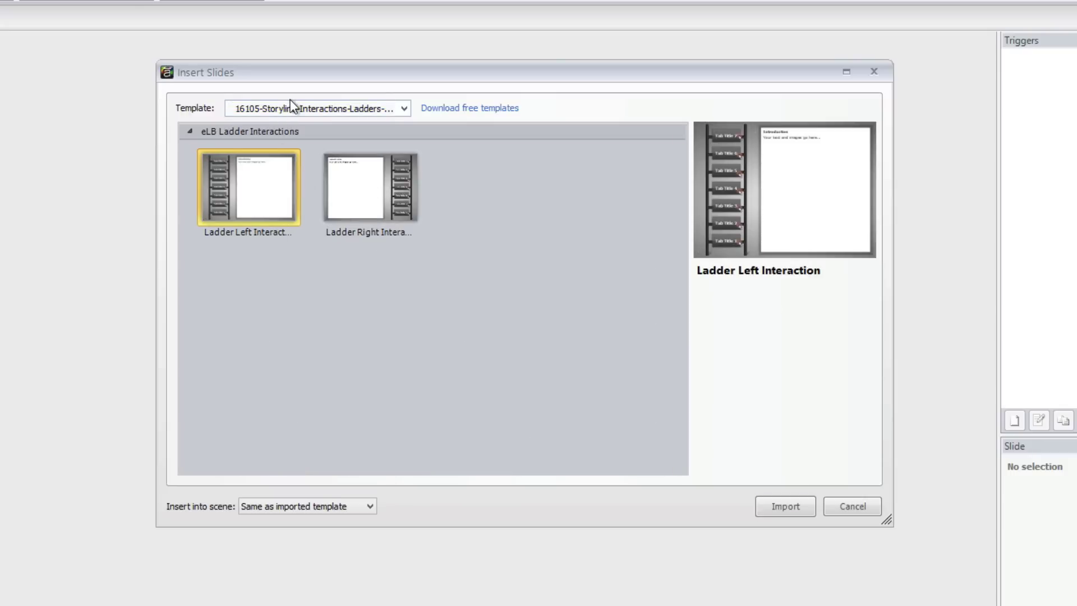
left_click(345, 107)
left_click(334, 217)
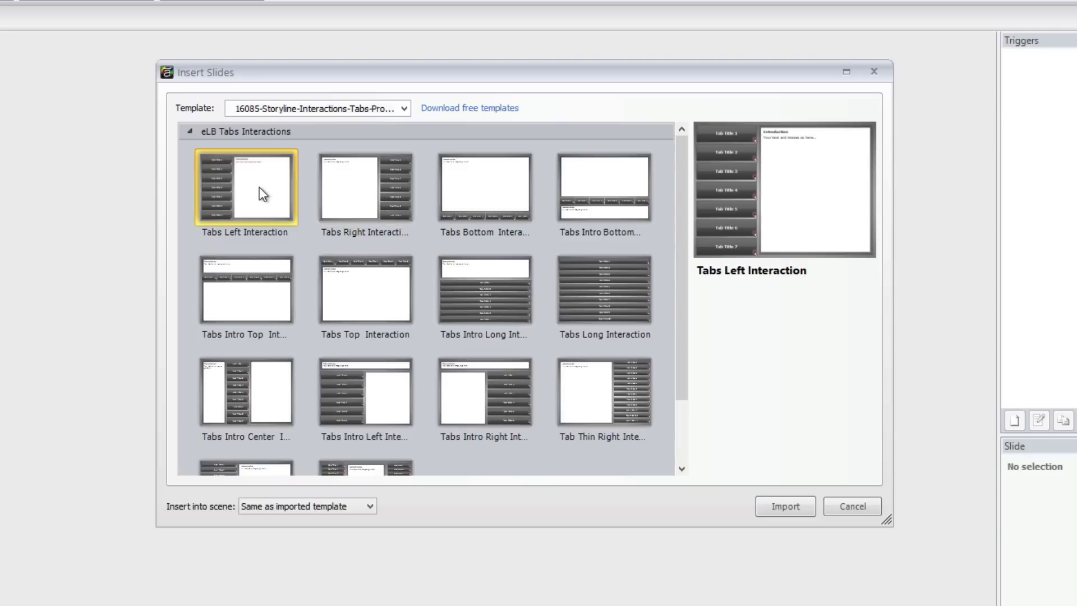
Import the Tabs Left Interaction slide and open slide 1.1 for editing, cancelling a New Slide attempt
left_click(789, 507)
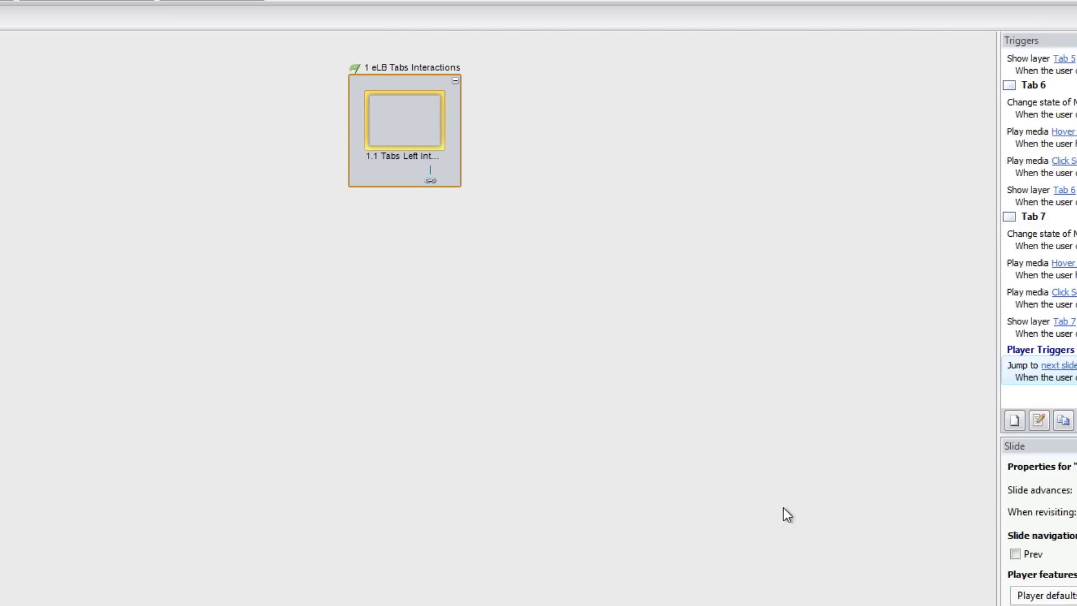
double_click(436, 175)
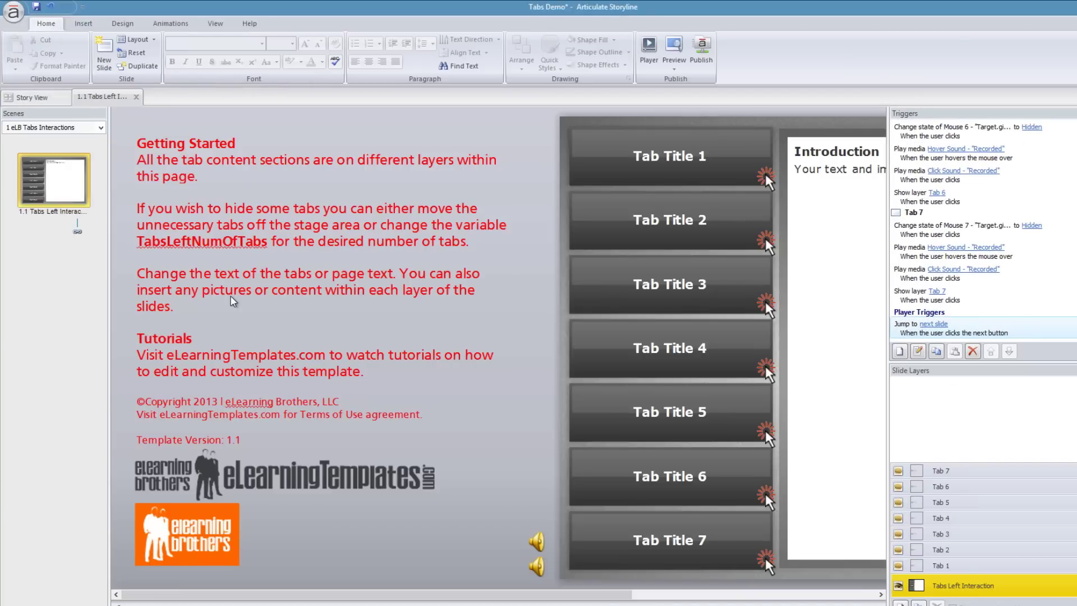
right_click(55, 255)
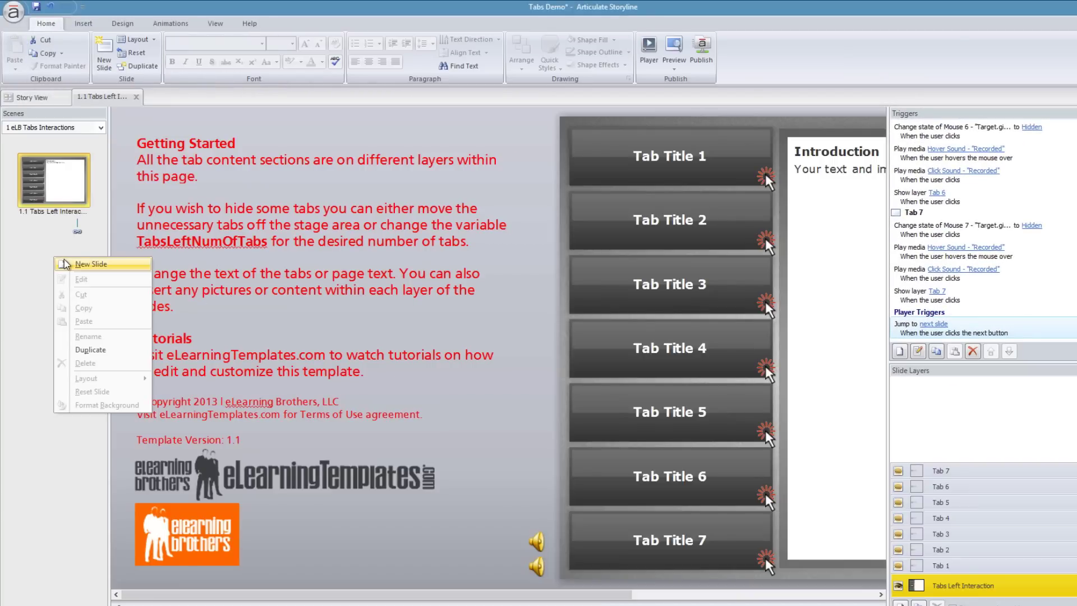
left_click(87, 267)
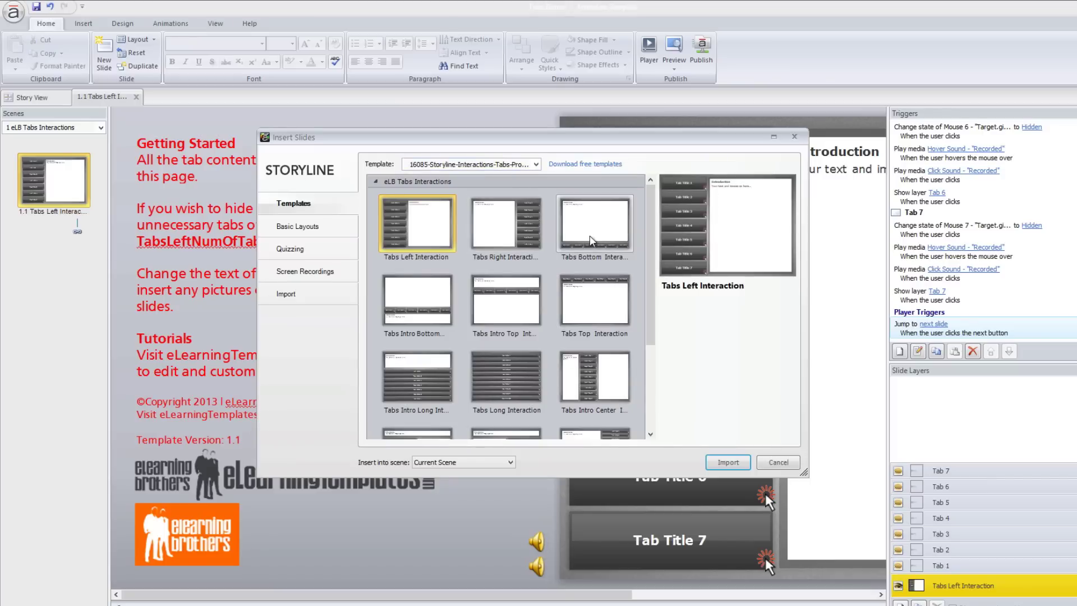
left_click(778, 462)
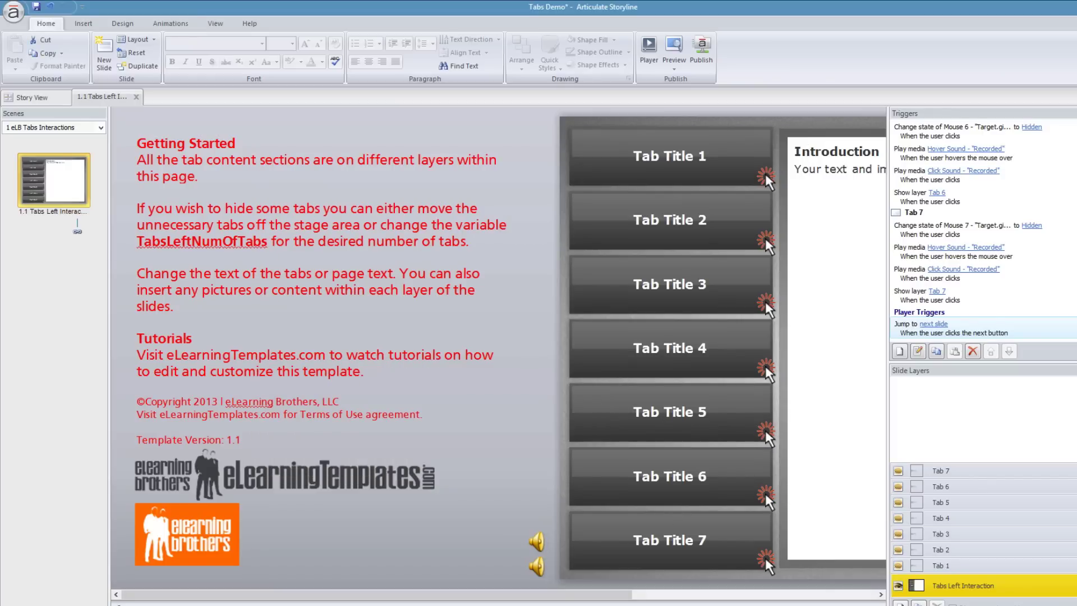
scroll(498, 348, "down", 3)
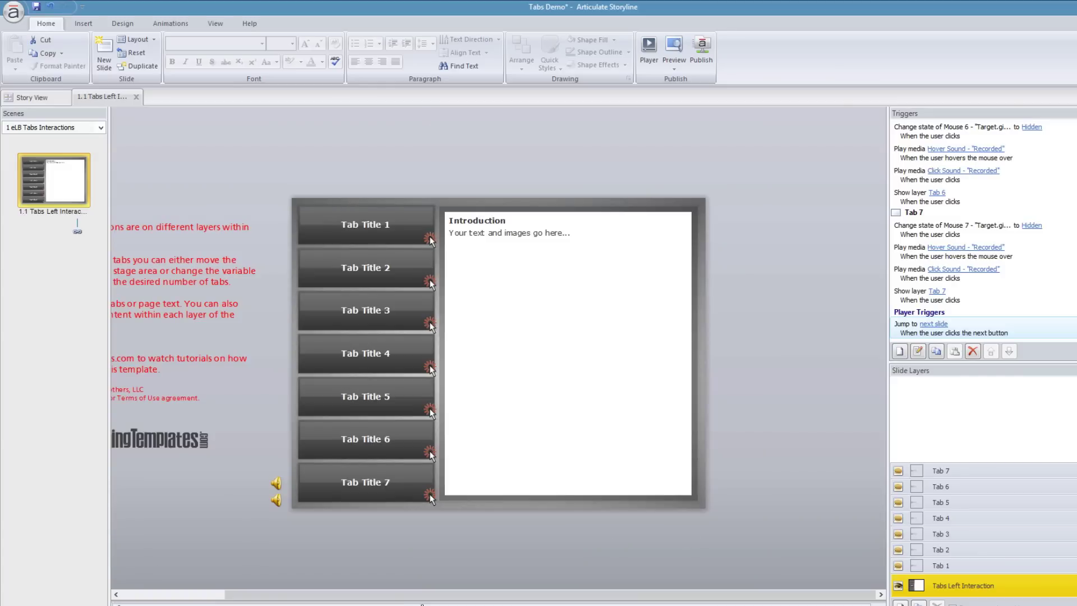
left_click_drag(413, 600, 264, 593)
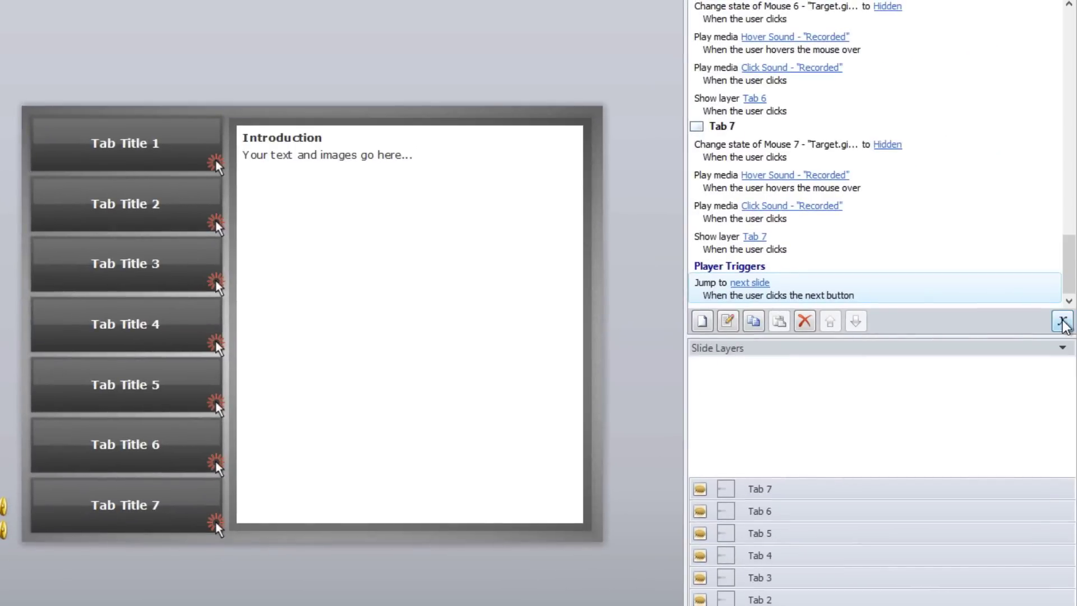
In the project variables, try TabsLeftNumOfTabs default value 4, then clear it
left_click(1062, 323)
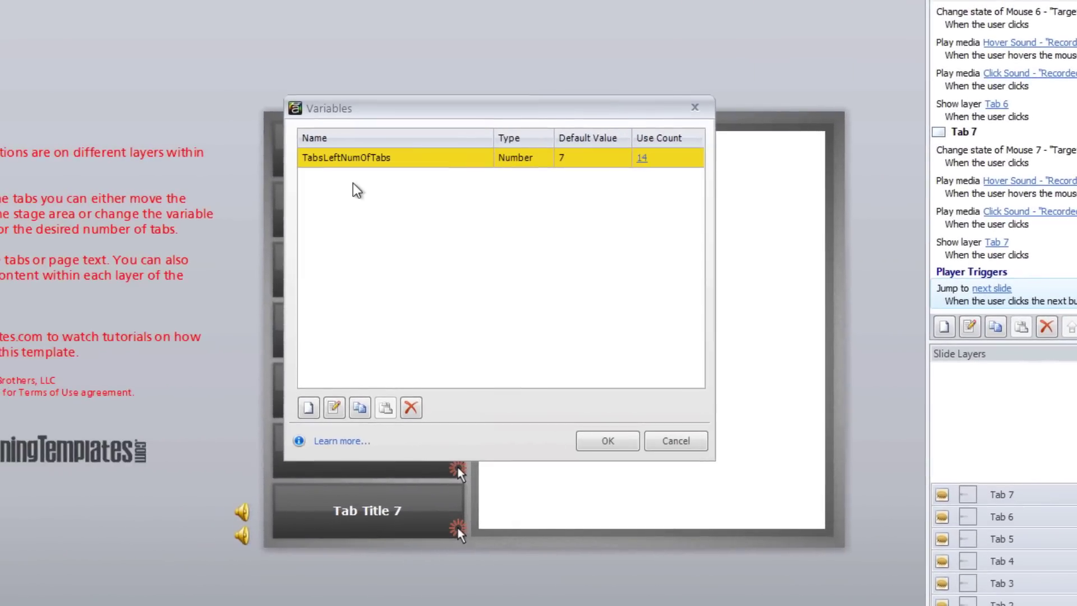
left_click(578, 158)
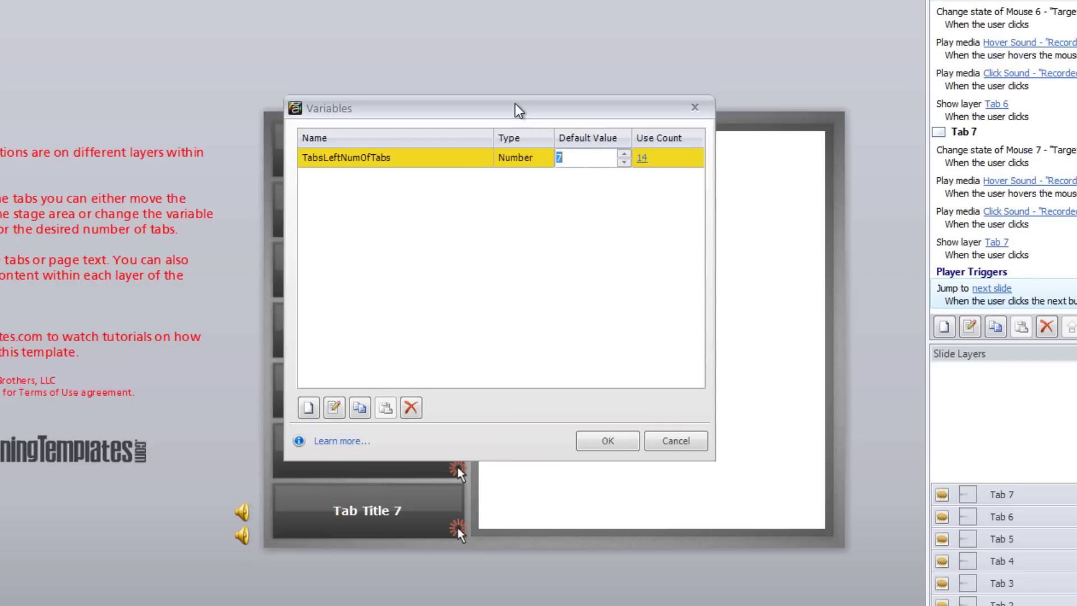
left_click_drag(514, 106, 731, 86)
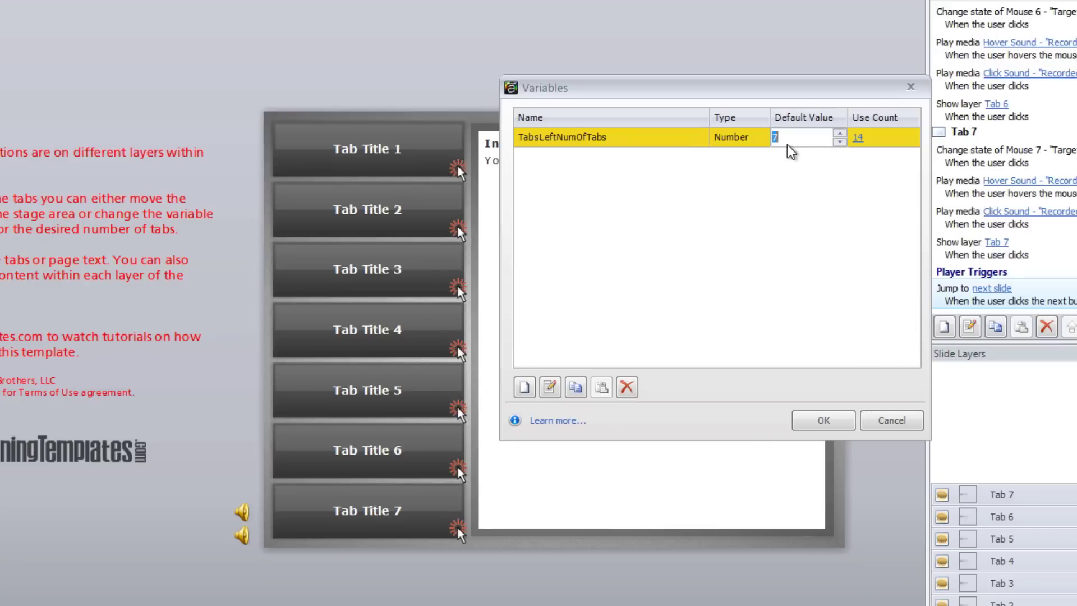
type("4")
key("BackSpace")
Restore the TabsLeftNumOfTabs default to 7, confirm, and select the Introduction panel text
type("7")
left_click(841, 420)
left_click(540, 144)
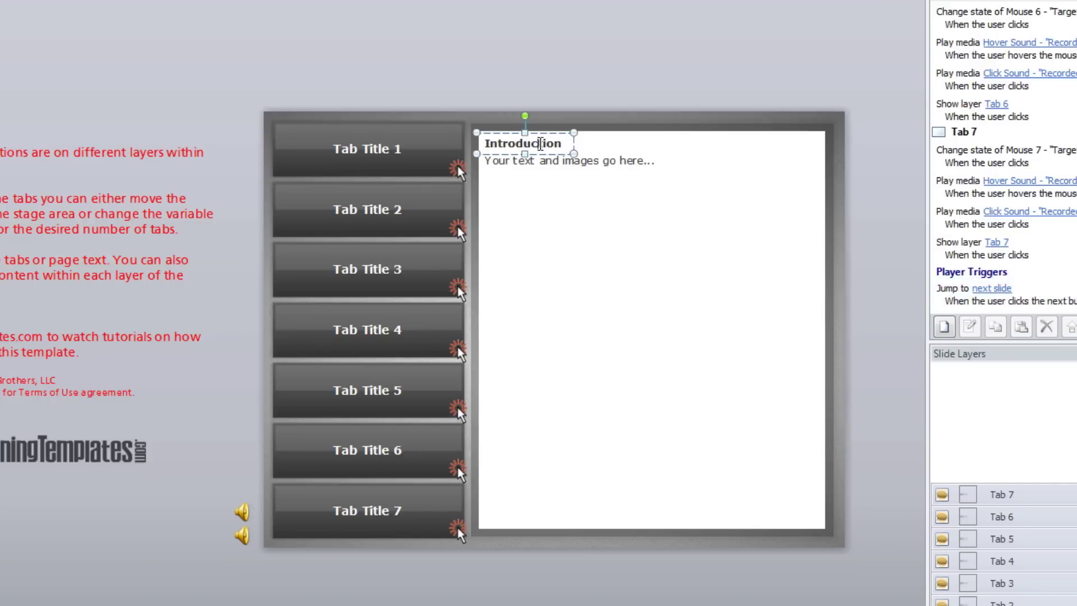
left_click(550, 162)
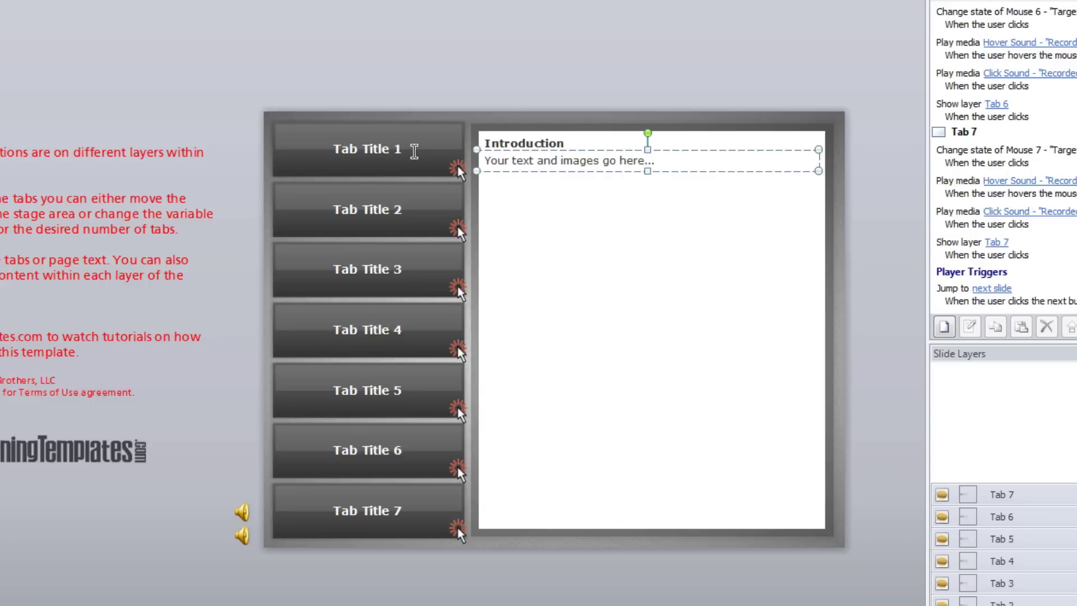
Relabel the first tab button 'This is a label', correcting the typo
left_click(413, 151)
left_click(414, 152)
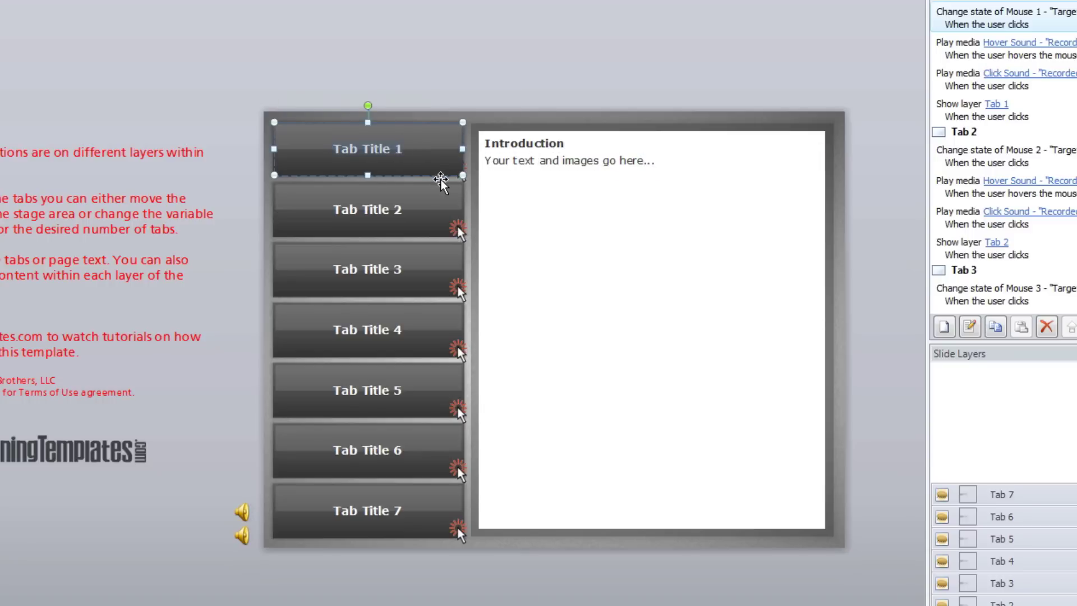
type("T")
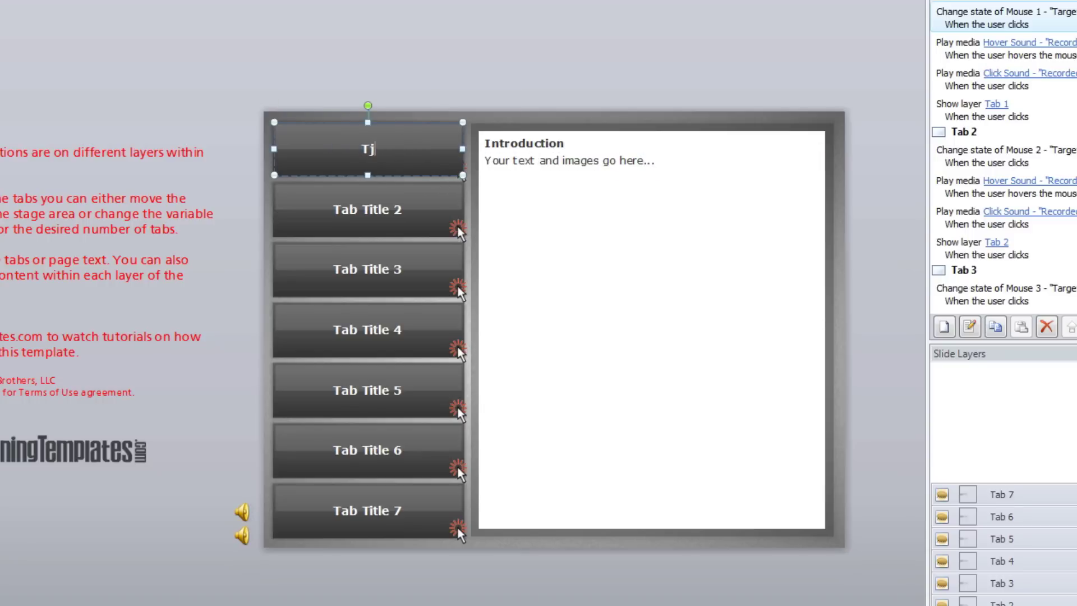
type("his is a labe;")
key("BackSpace")
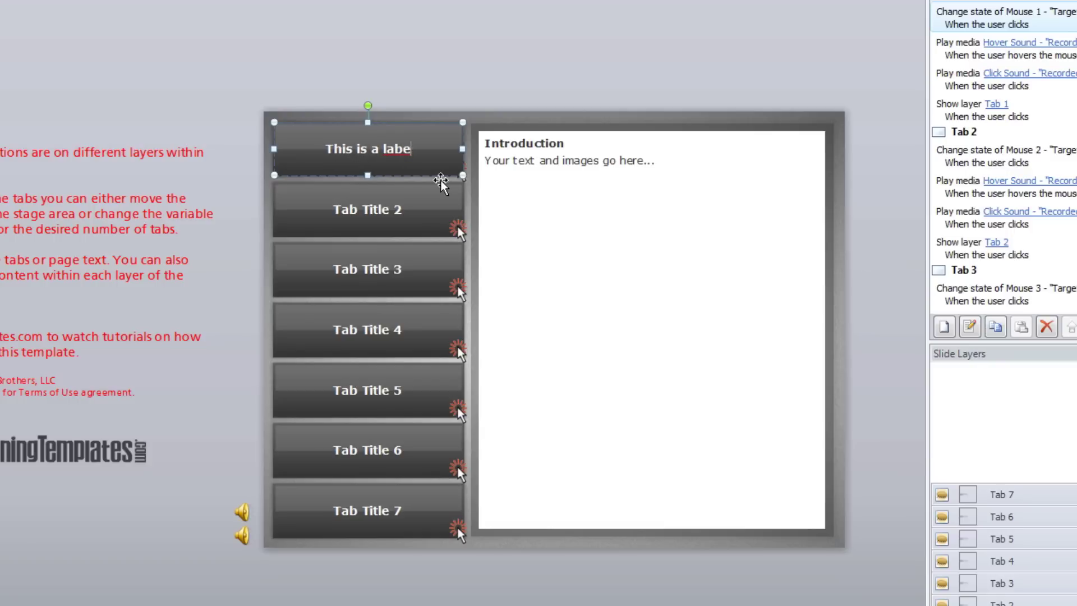
type("l")
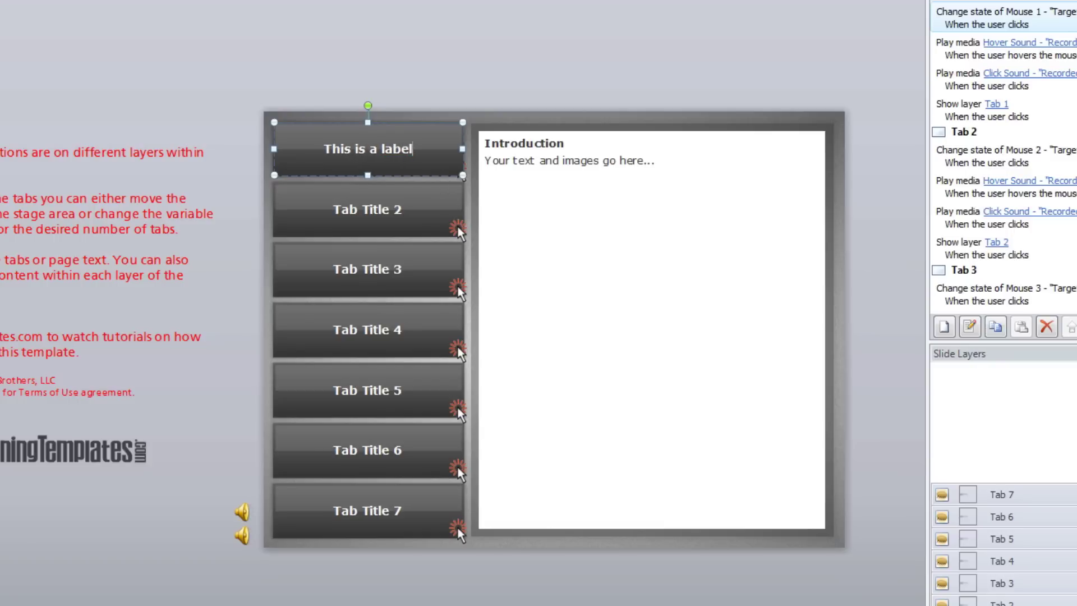
left_click(470, 87)
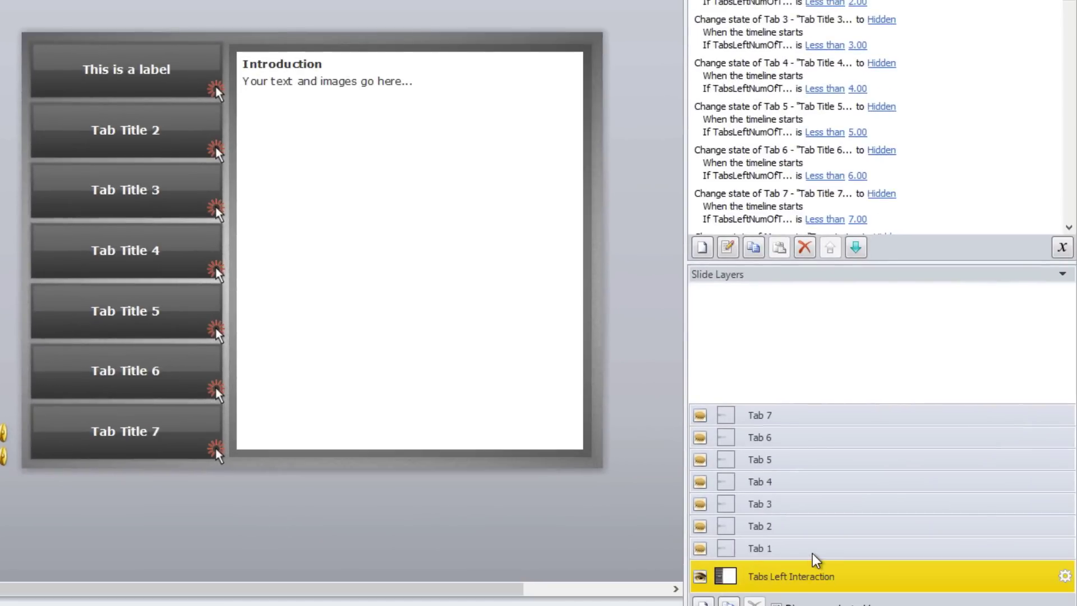
On the Tab 1 layer, draw a hexagon in the content area below Content 1
left_click(779, 549)
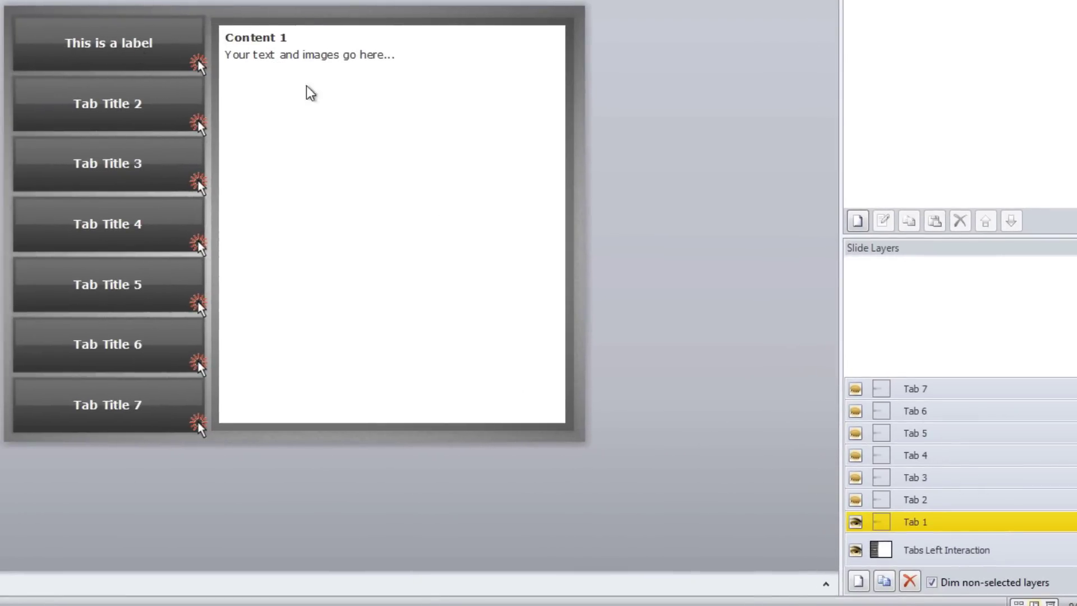
left_click(261, 38)
mouse_move(294, 37)
left_mouse_down()
mouse_move(276, 37)
mouse_move(296, 37)
left_mouse_up()
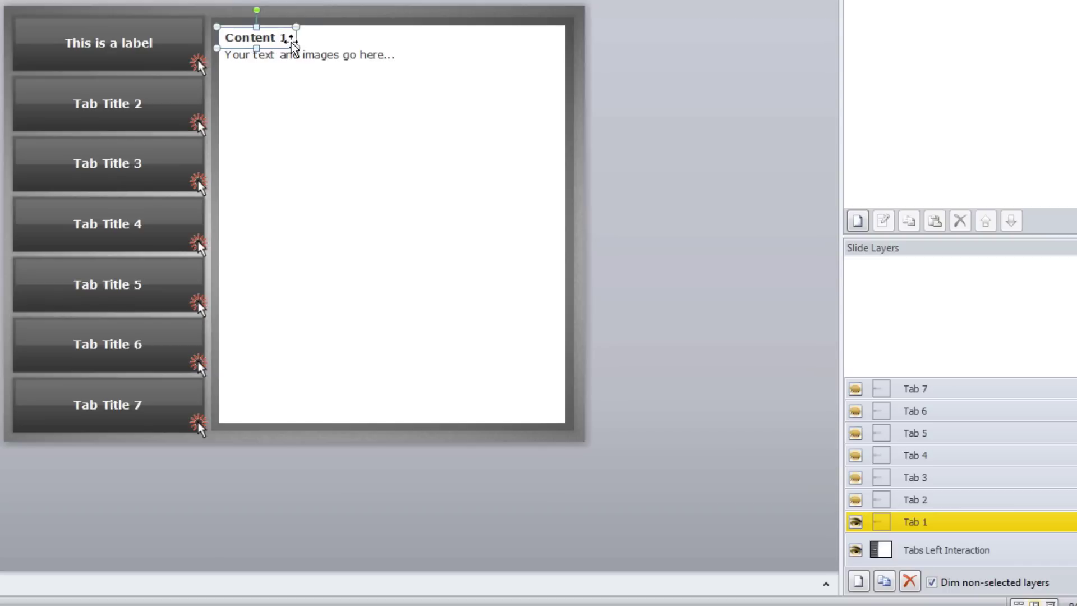
left_click(298, 57)
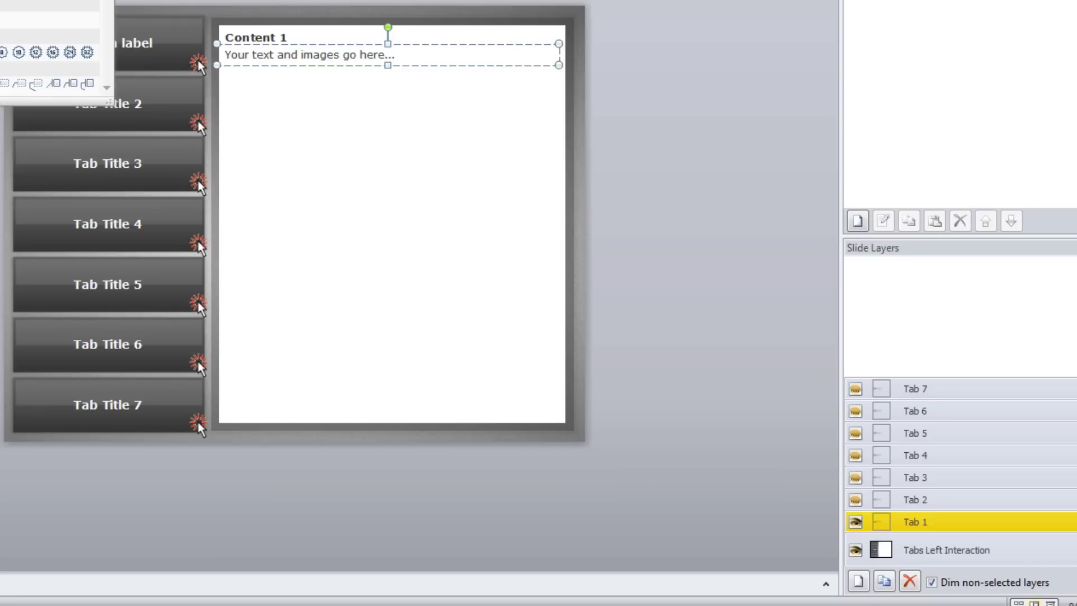
left_click_drag(312, 137, 481, 313)
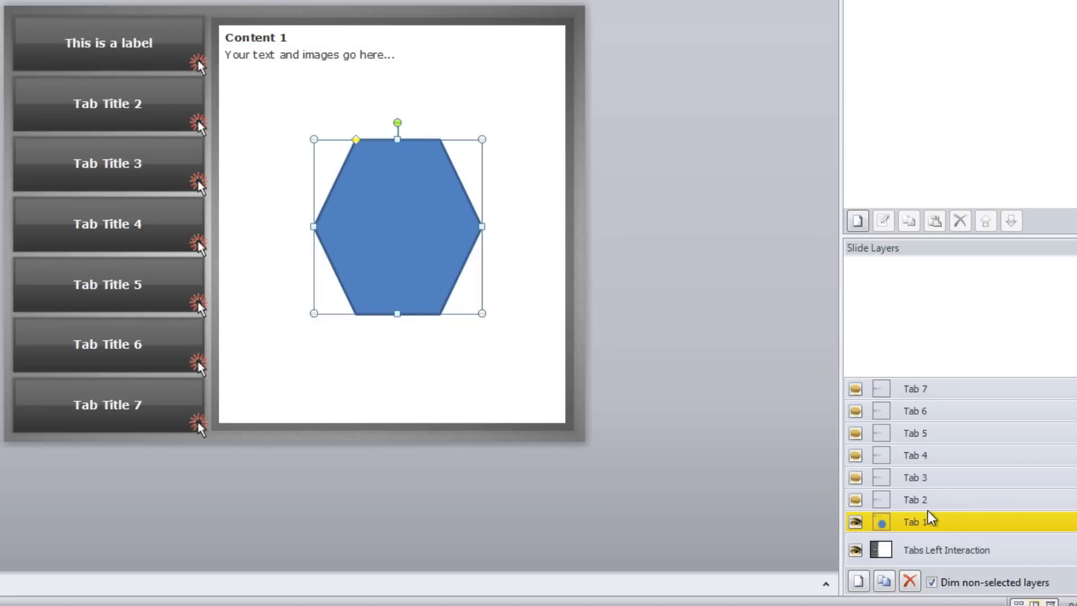
On the Tab 2 layer, draw a diamond below the Content 2 heading
left_click(947, 503)
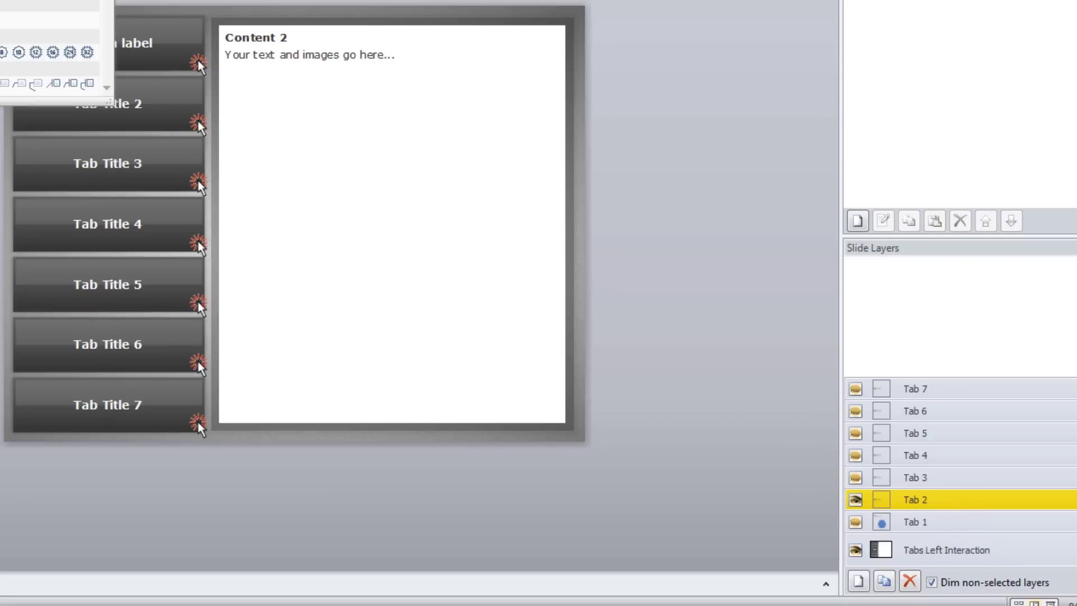
left_click(106, 115)
mouse_move(300, 229)
left_mouse_down()
mouse_move(504, 324)
mouse_move(498, 332)
left_mouse_up()
left_click_drag(457, 298, 441, 279)
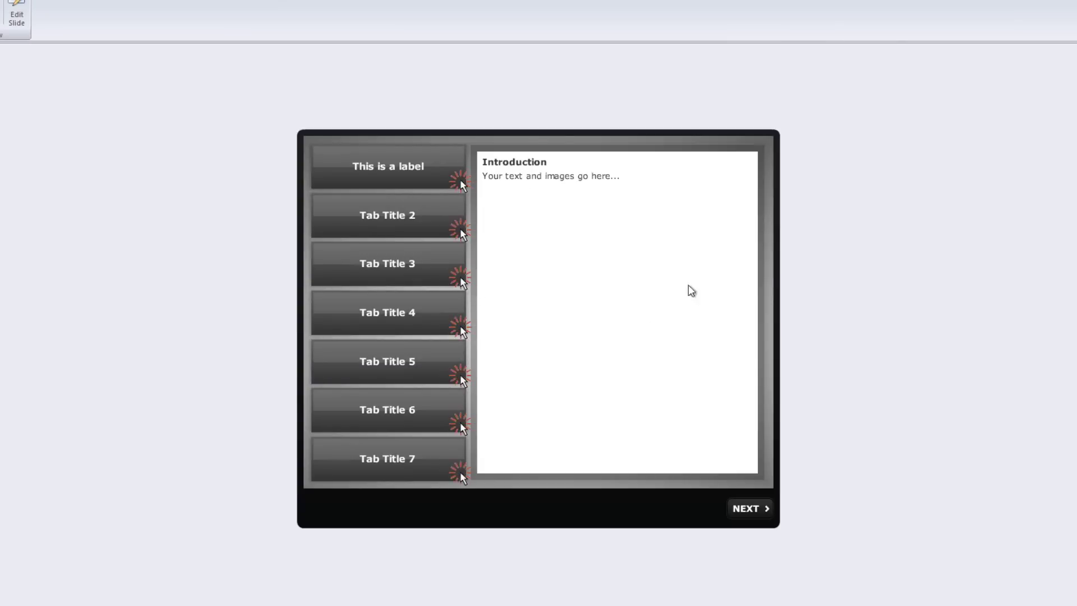
In the preview, toggle between the first and second tabs to check the hexagon and diamond
left_click(408, 179)
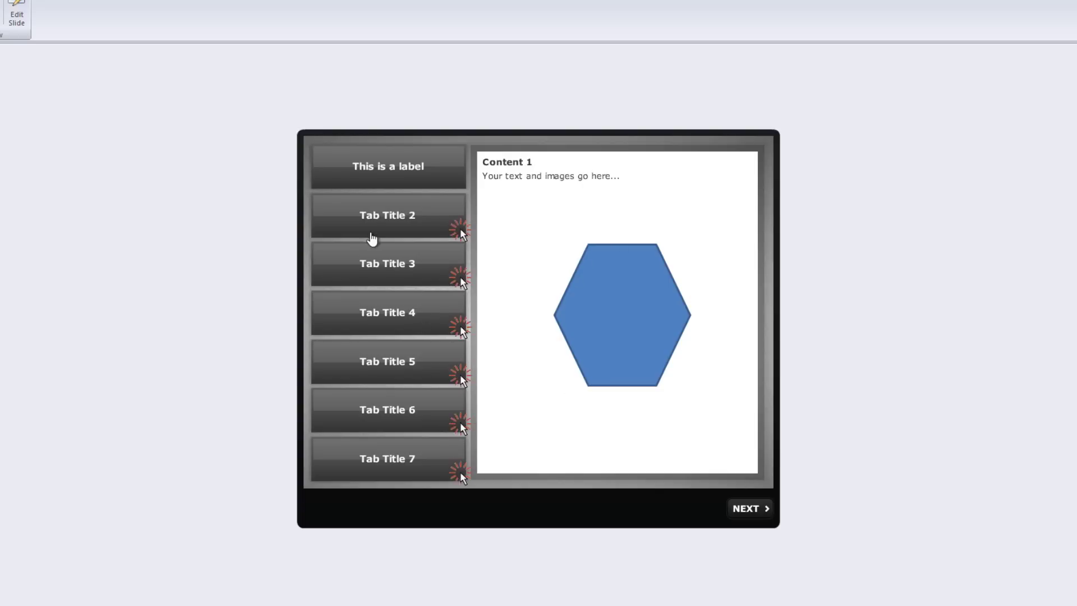
left_click(370, 225)
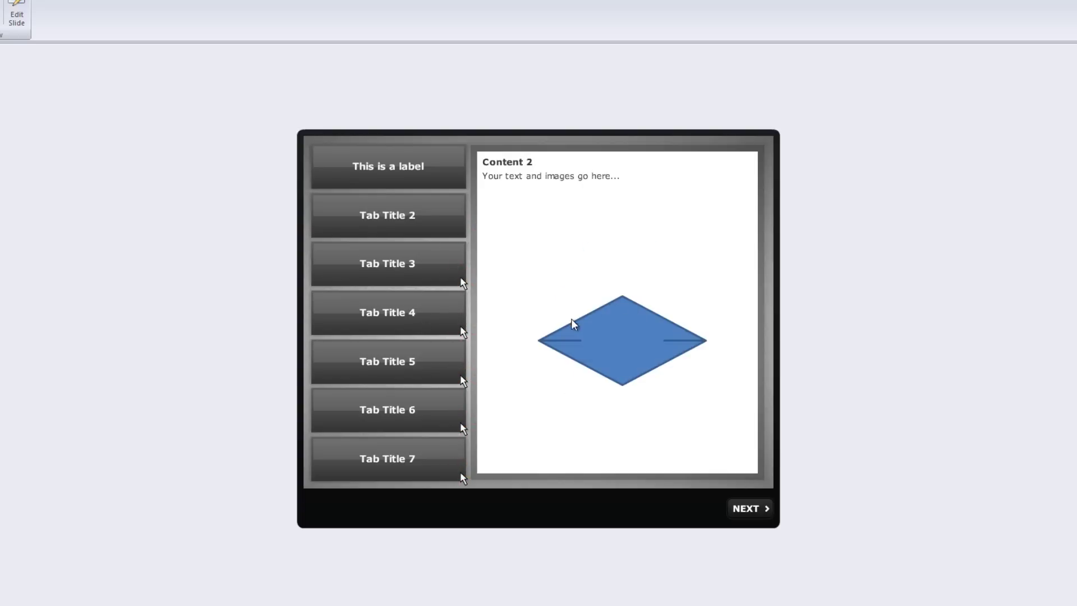
left_click(409, 178)
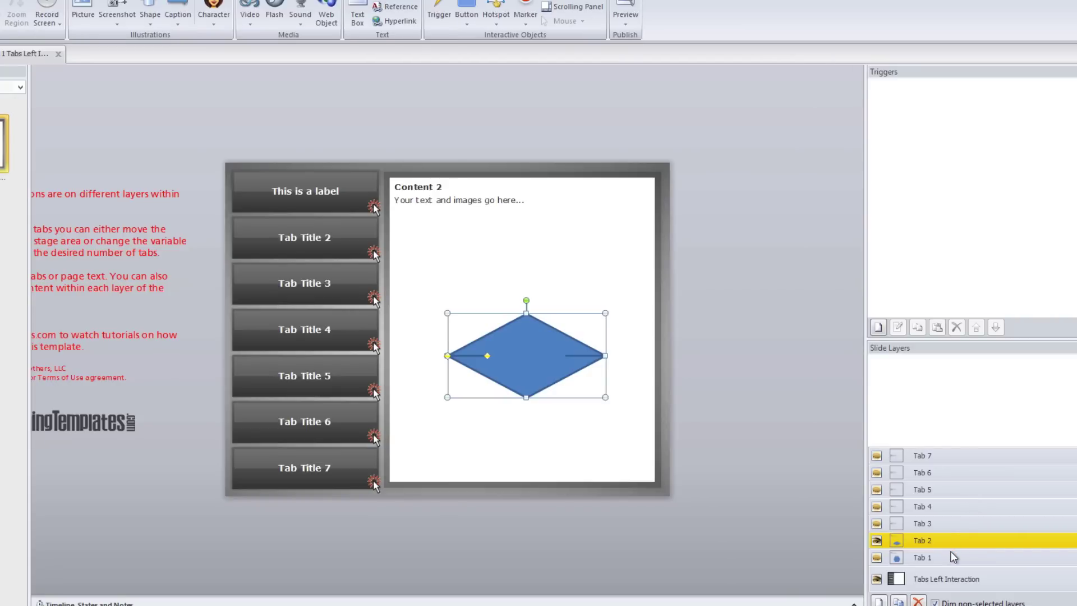
Return to the Tab 1 layer showing the blue hexagon
left_click(954, 556)
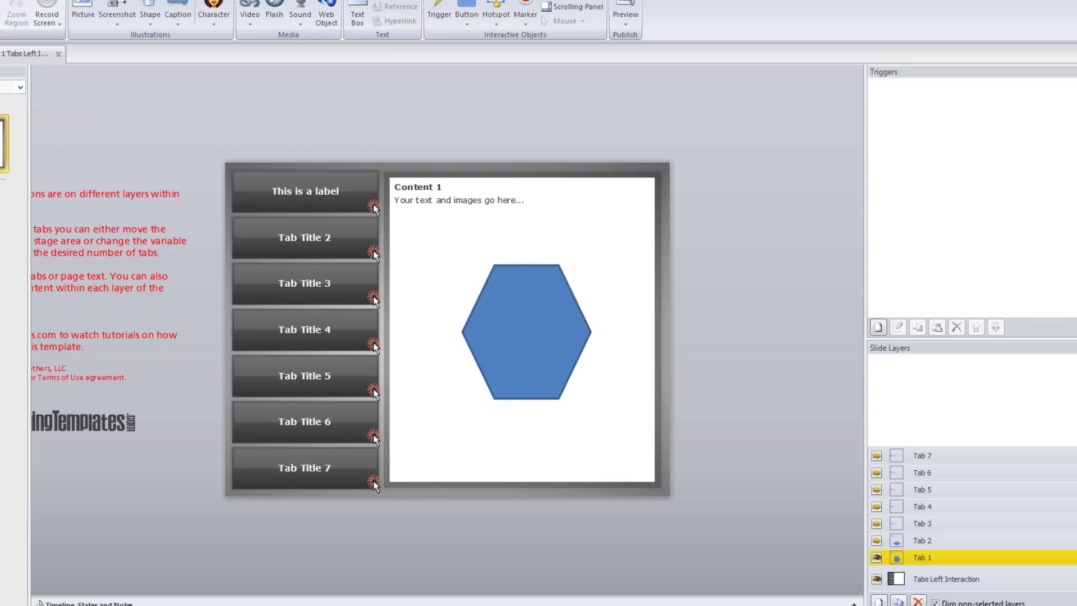
Close the slide, start a new project, and open its slide 1.1
left_click(57, 54)
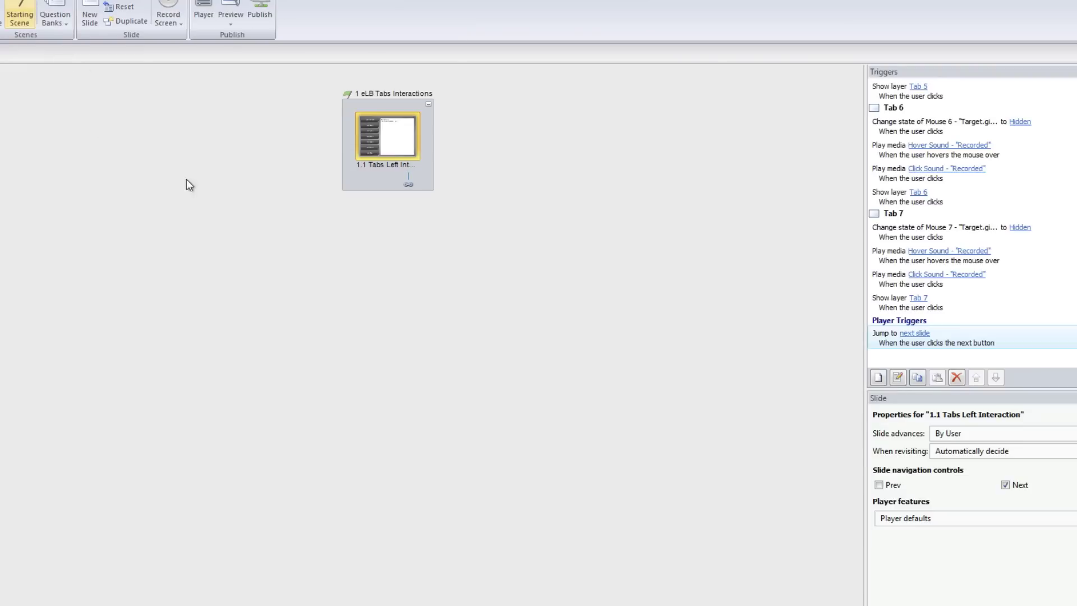
key("alt+f")
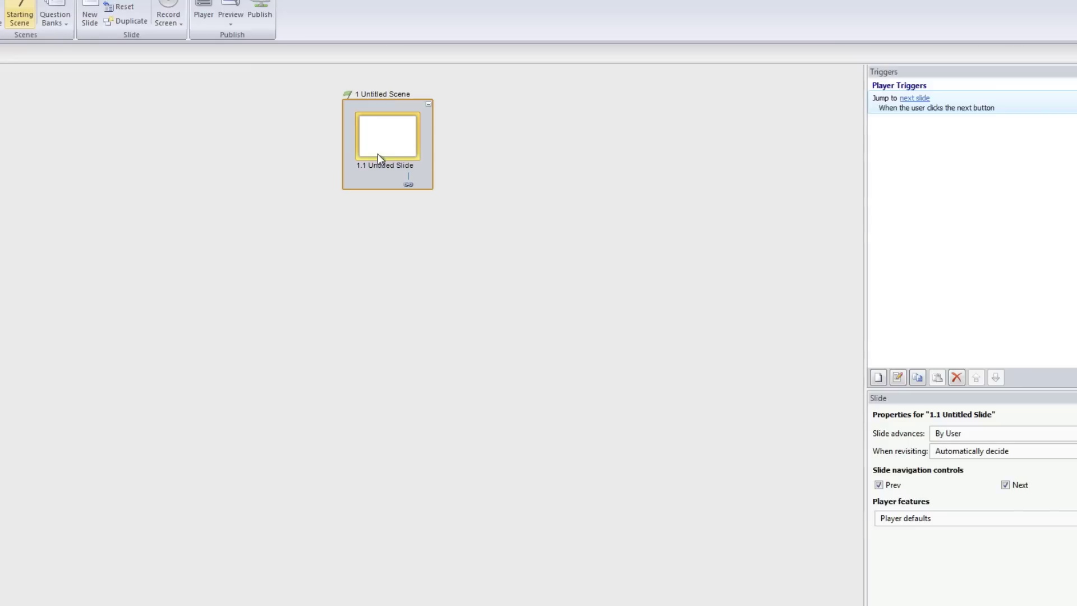
double_click(392, 149)
Insert a new slide from the 16105 Ladders interactions template file
right_click(0, 221)
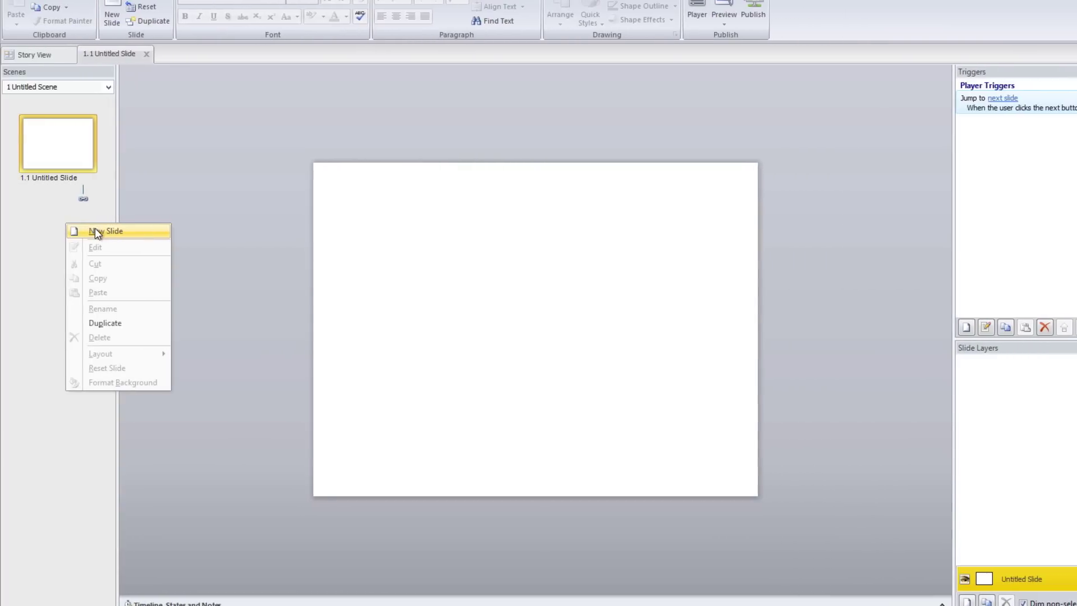
left_click(9, 228)
left_click(546, 128)
left_click(537, 301)
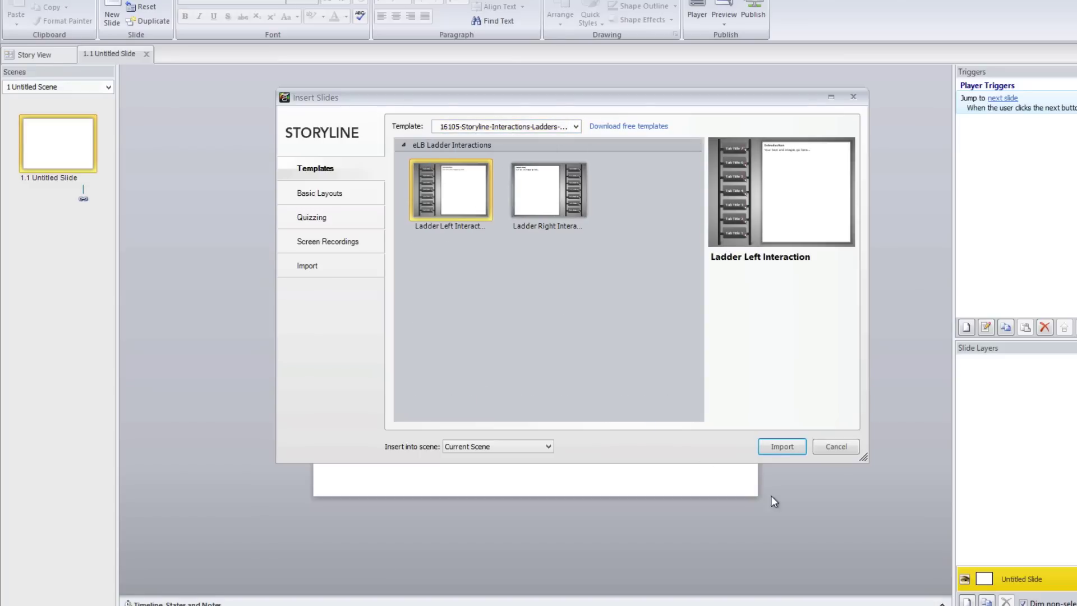
left_click(777, 447)
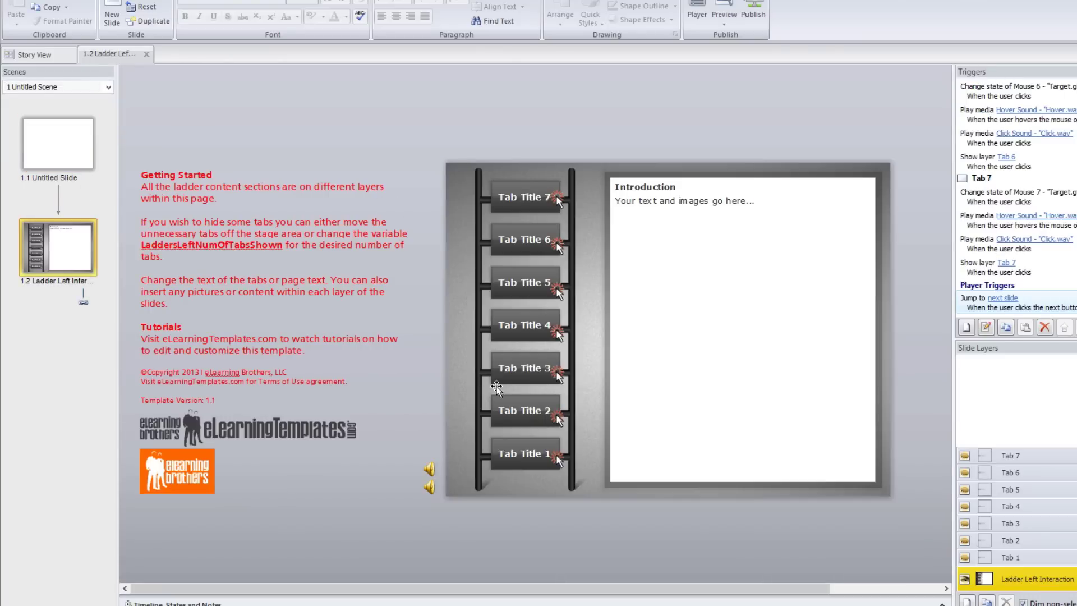
left_click_drag(469, 587, 581, 587)
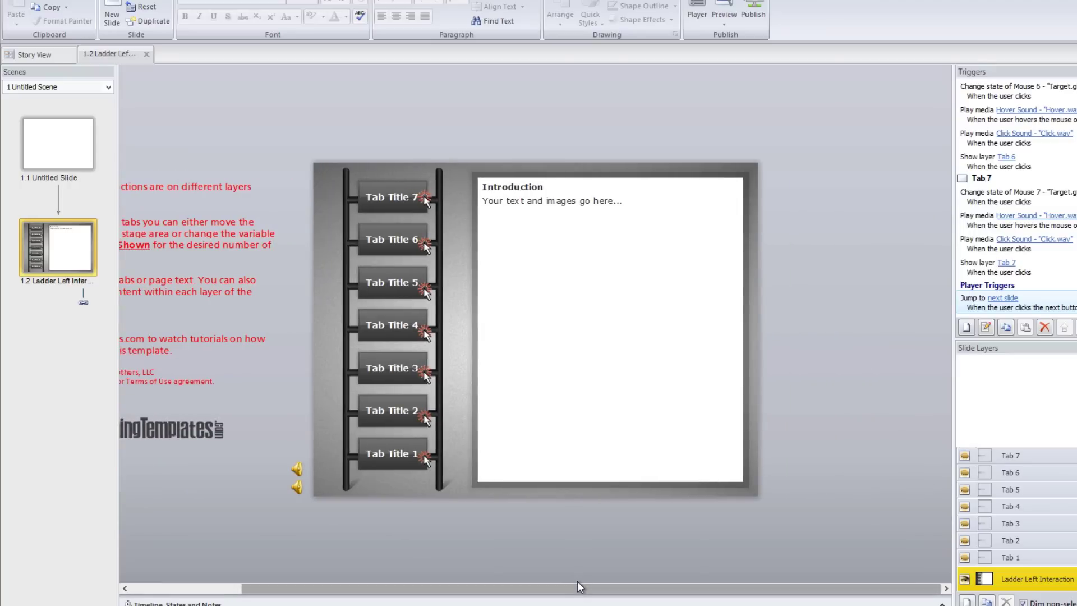
left_click_drag(488, 587, 355, 583)
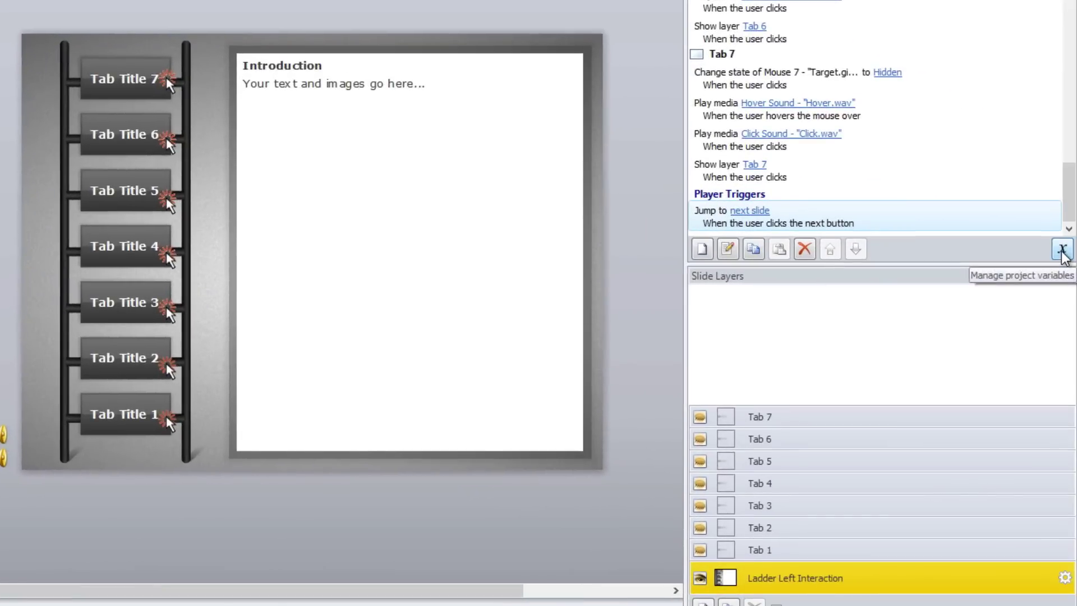
left_click(1062, 249)
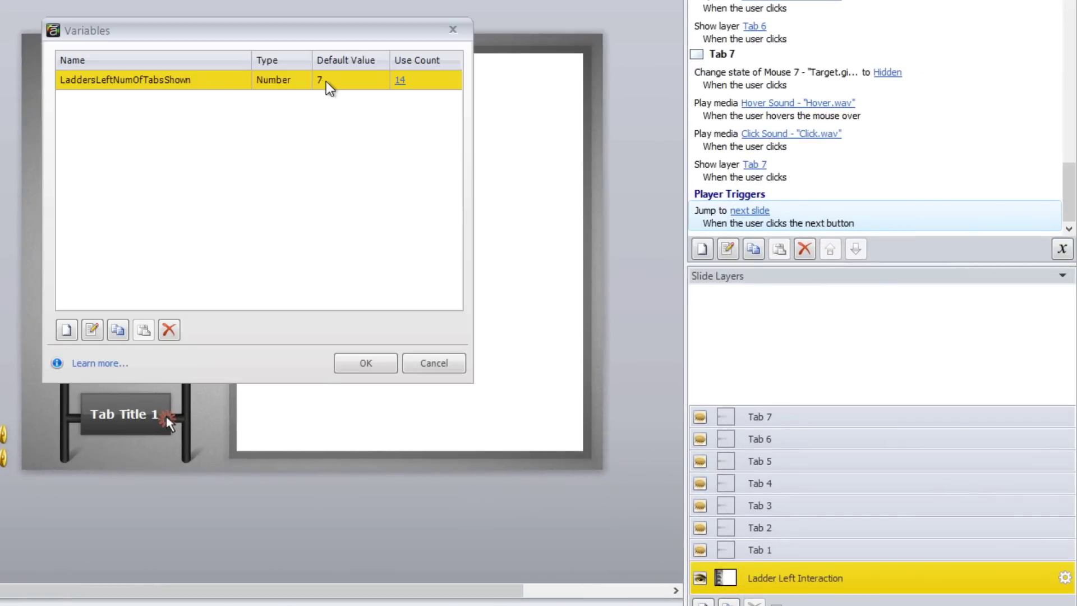
left_click(328, 81)
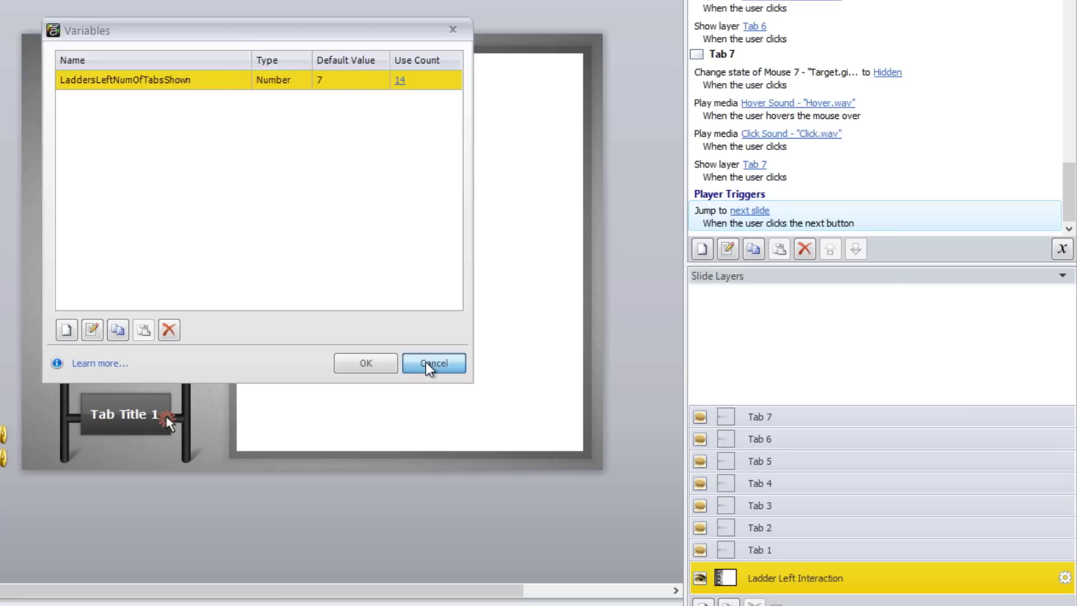
left_click(429, 361)
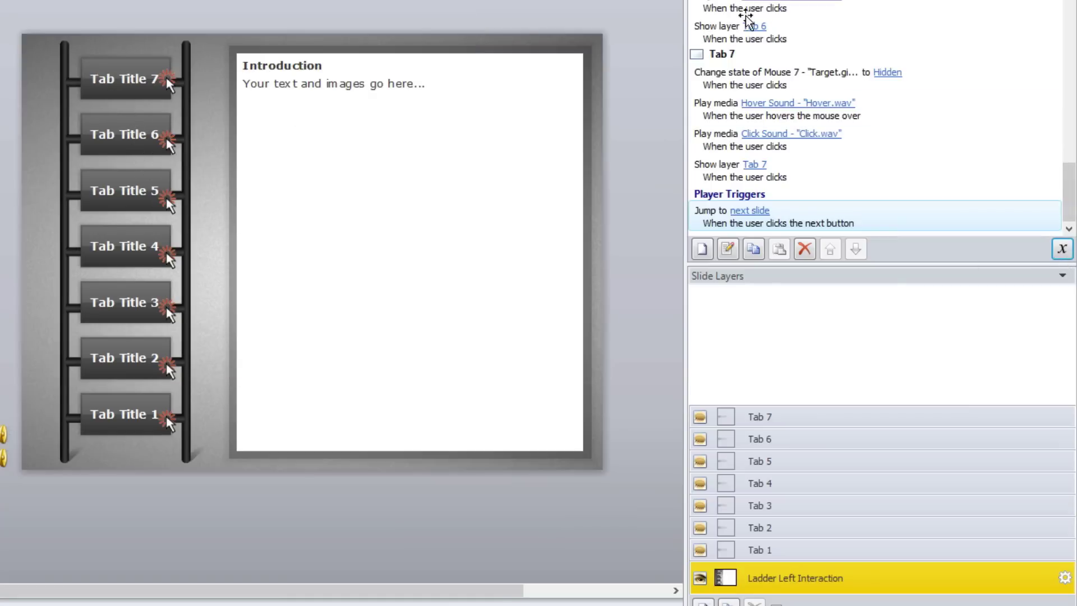
Select the Introduction text, then view layers Tab 1, 2, 3, 4 and 7 to reach Content 7
left_click(316, 87)
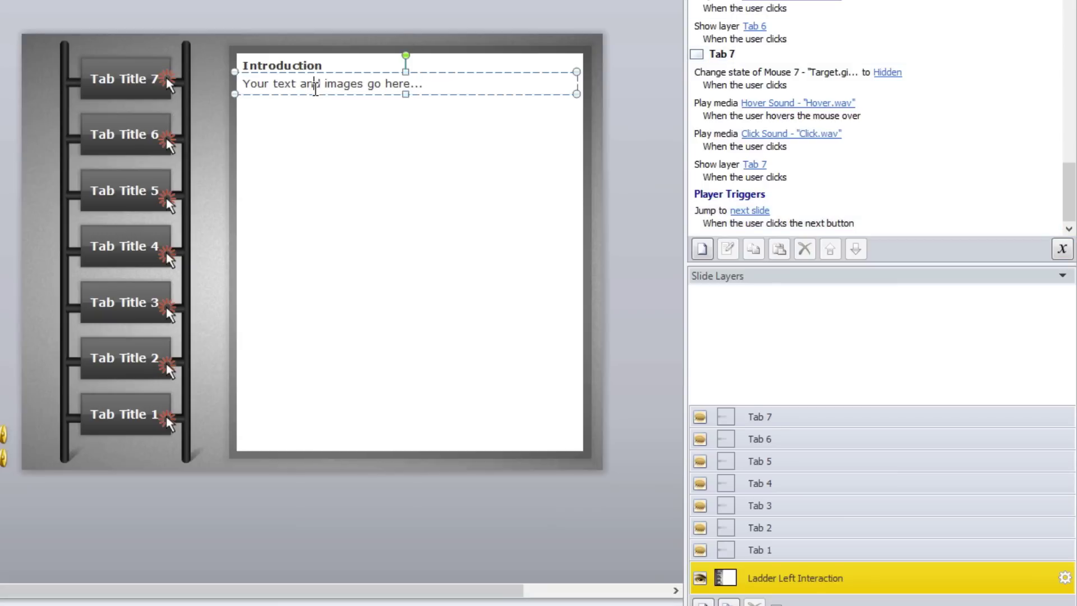
left_click(317, 68)
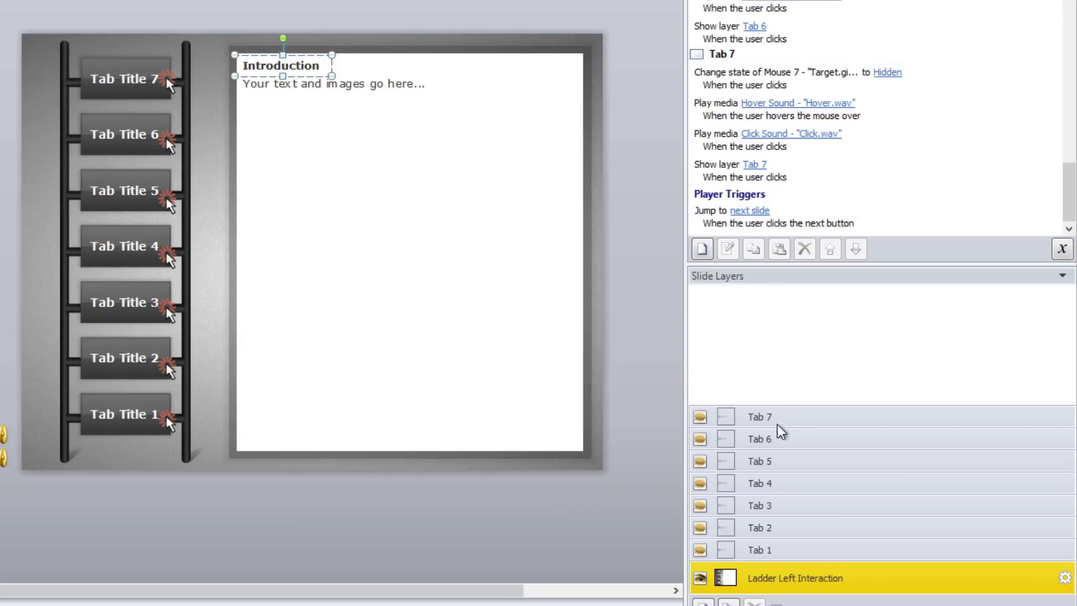
left_click(763, 551)
left_click(778, 527)
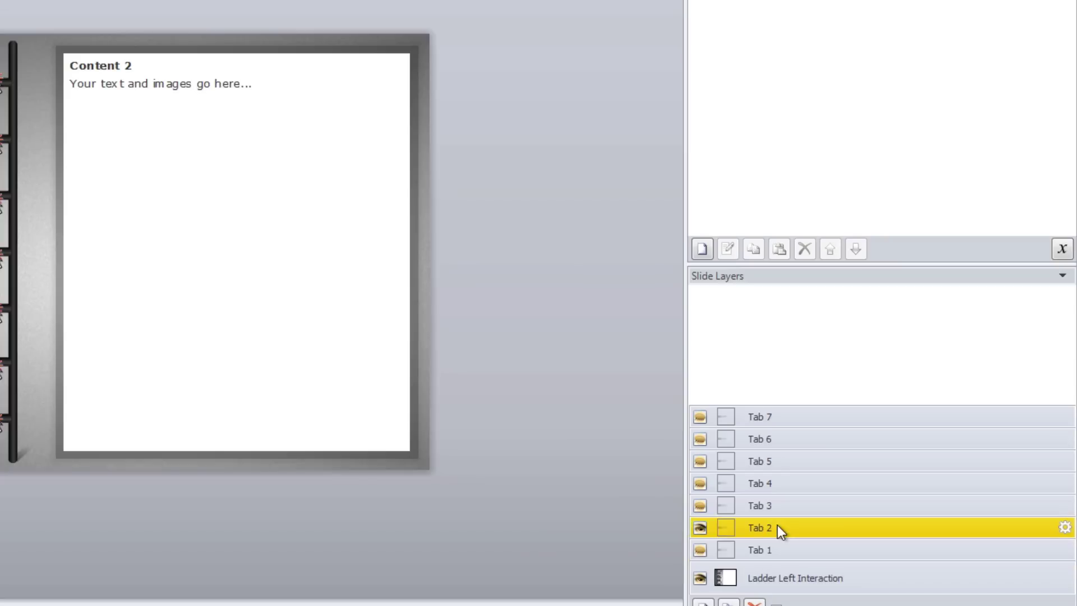
left_click(780, 501)
left_click(785, 481)
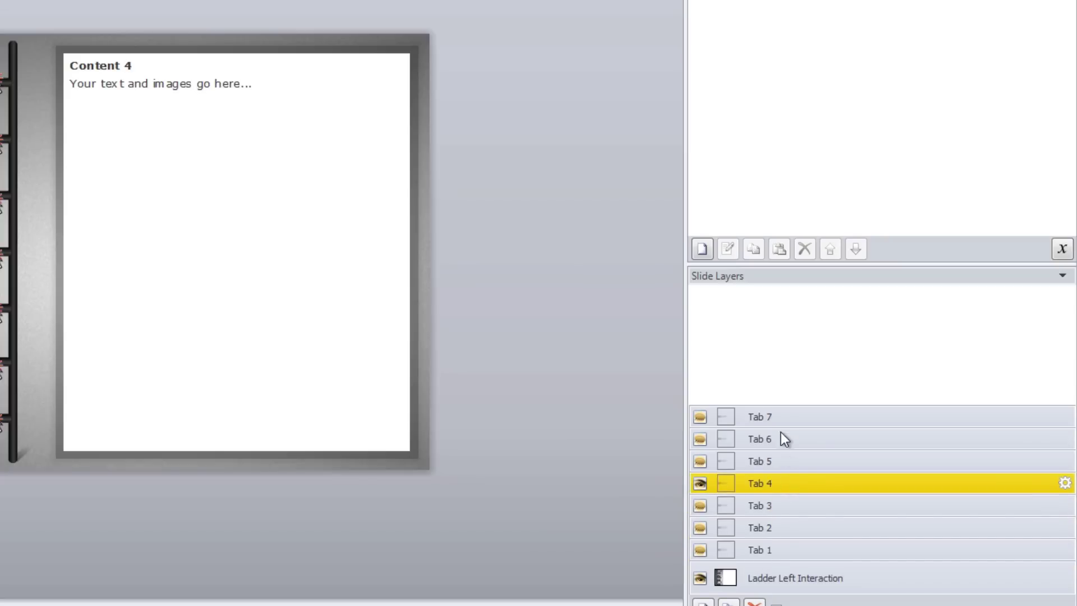
left_click(784, 420)
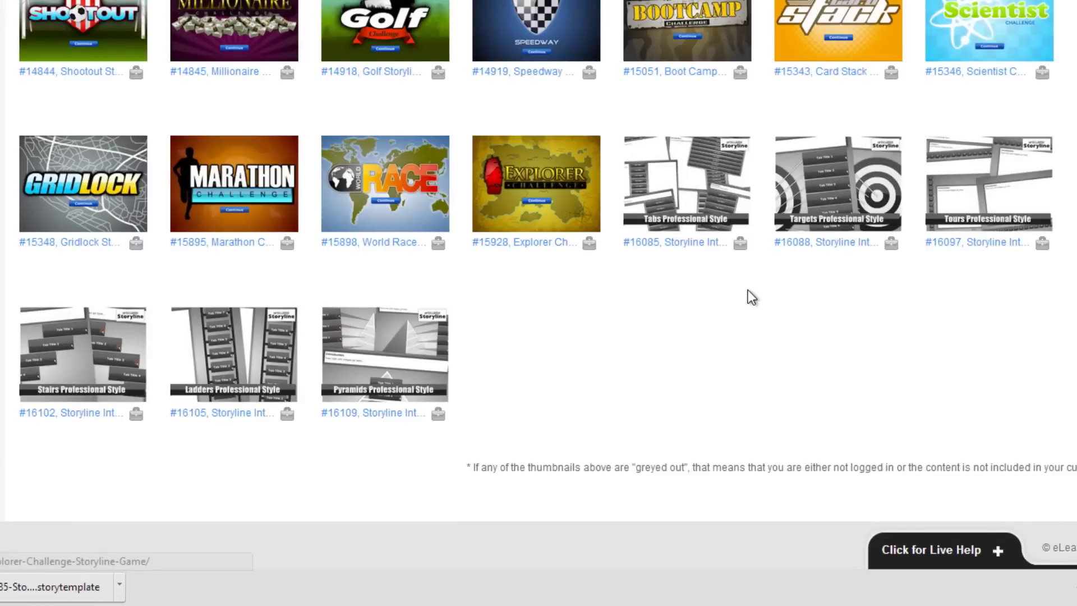
mouse_move(837, 174)
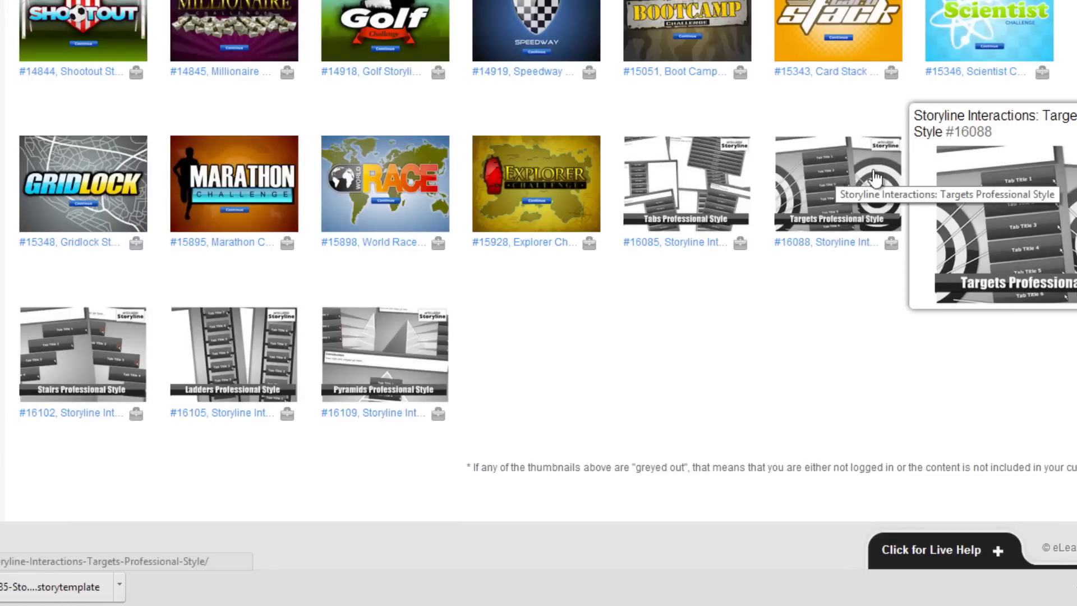
mouse_move(981, 180)
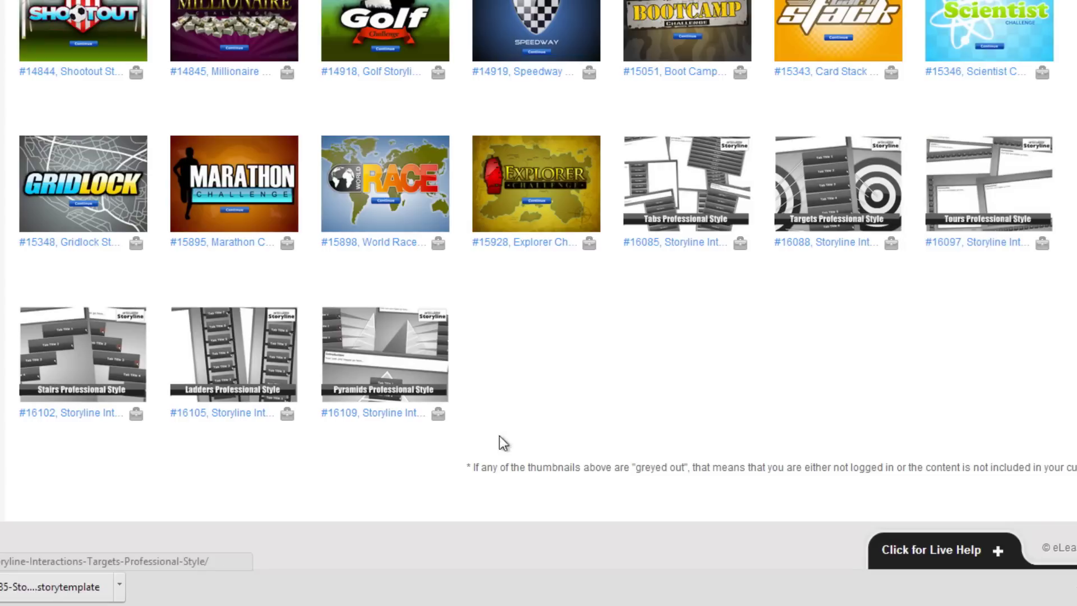
mouse_move(391, 349)
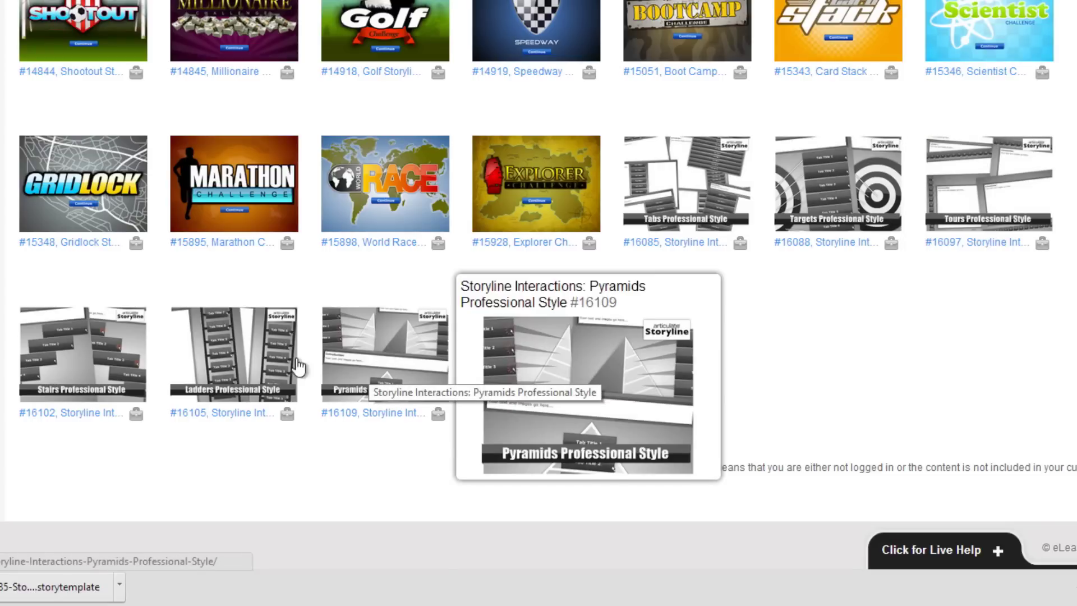
mouse_move(63, 344)
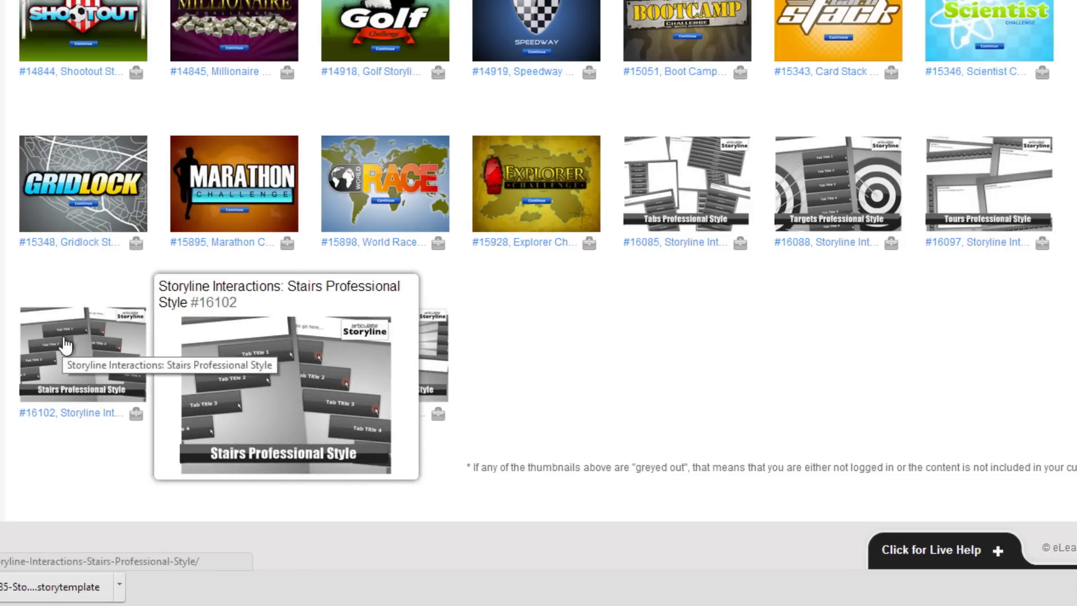
Open the Tabs Professional Style page and cycle its previews to the seven-tab vertical stack
left_click(672, 179)
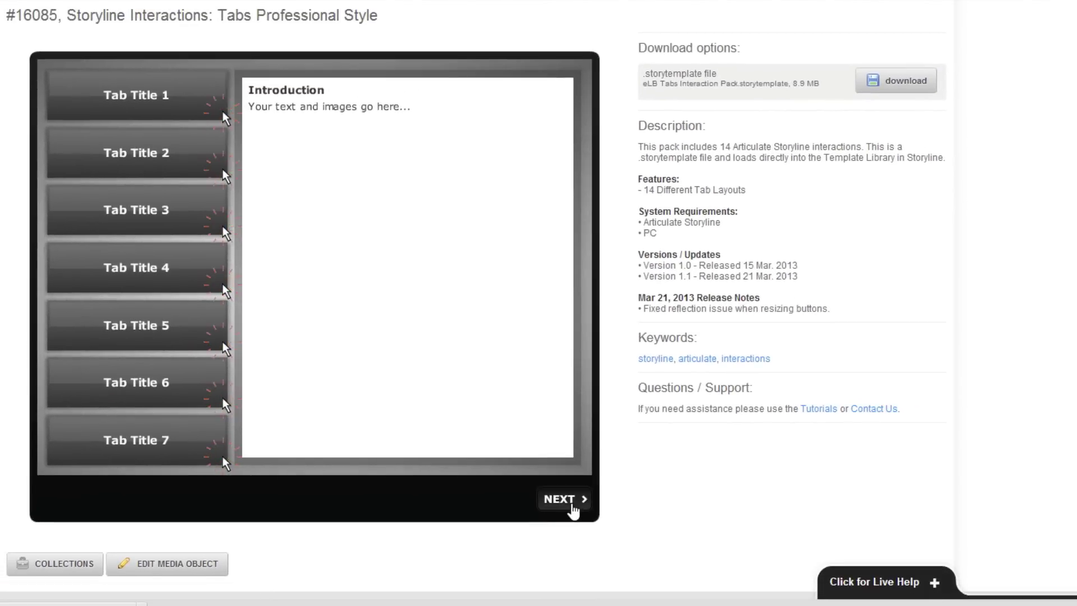
left_click(591, 434)
left_click(571, 505)
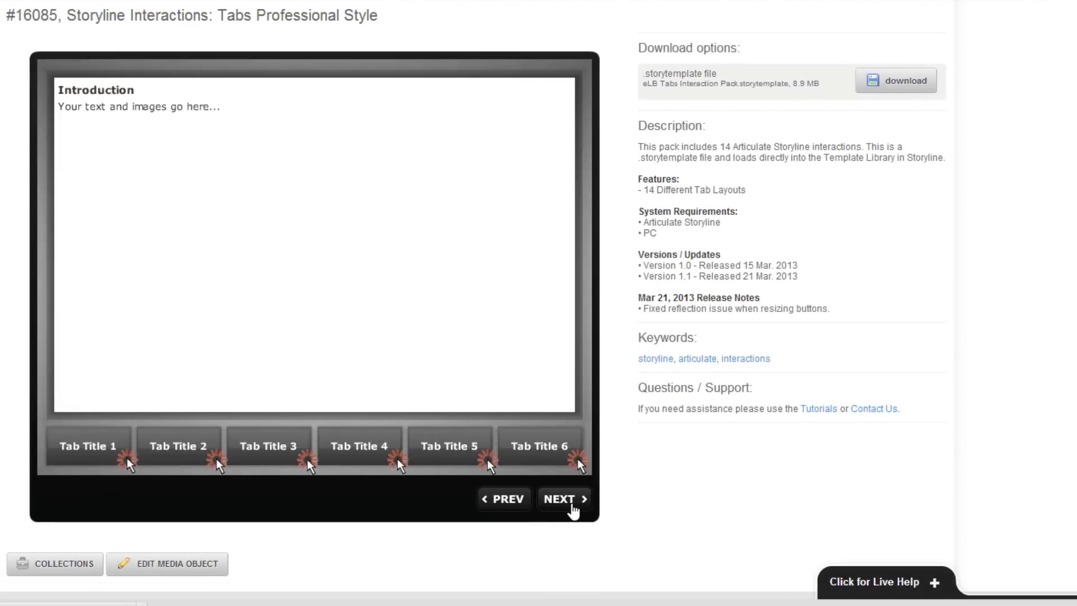
left_click(571, 505)
left_click(572, 508)
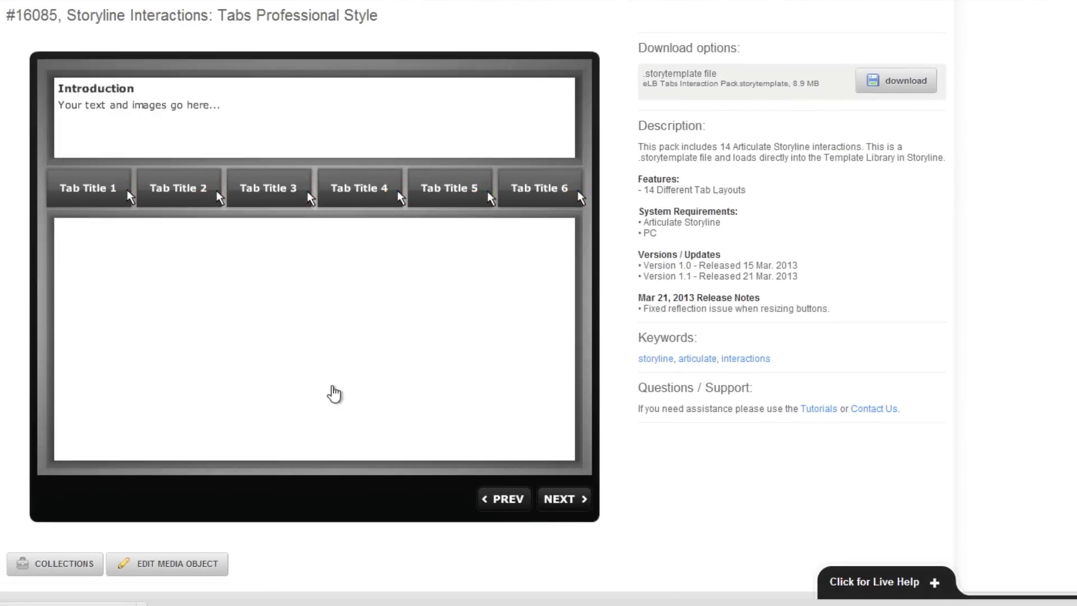
left_click(253, 178)
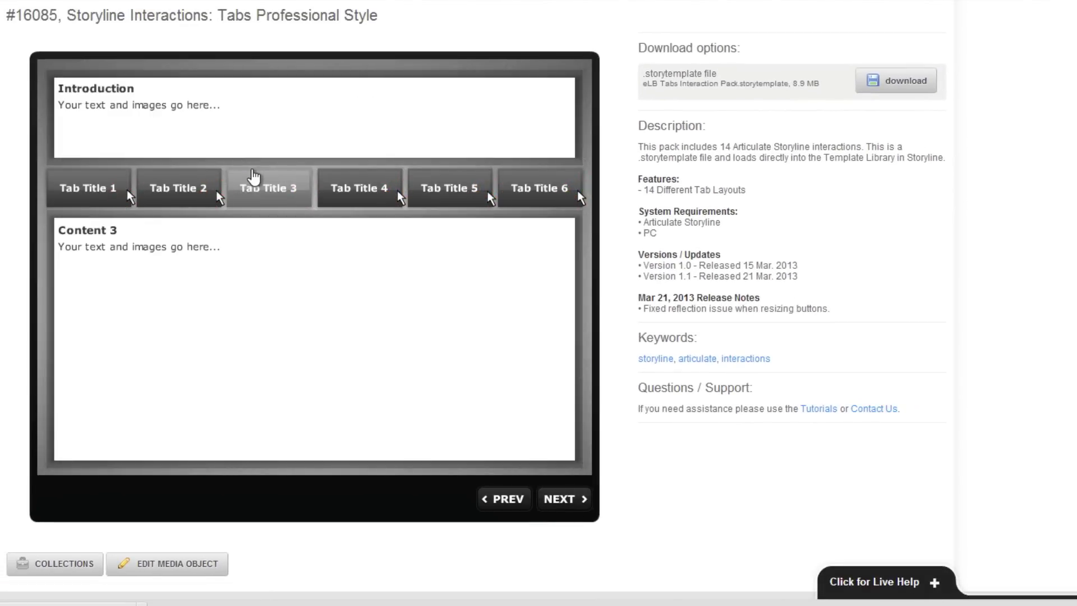
left_click(558, 504)
left_click(558, 506)
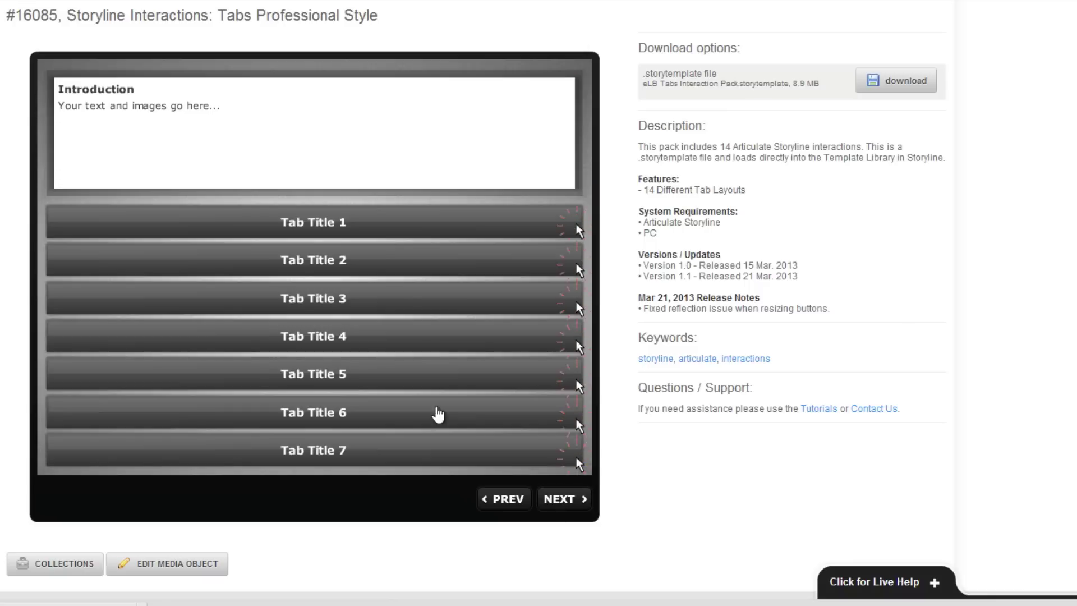
Open Tab Title 2's content popup, step through to Content 6, then close it
left_click(401, 269)
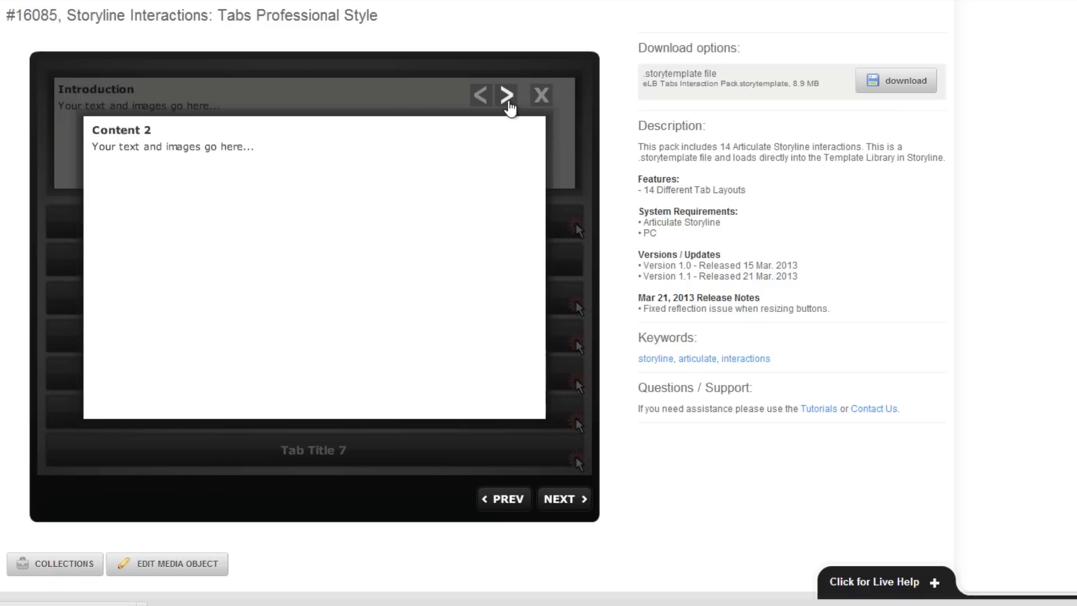
left_click(507, 97)
left_click(506, 96)
left_click(506, 96)
left_click(506, 97)
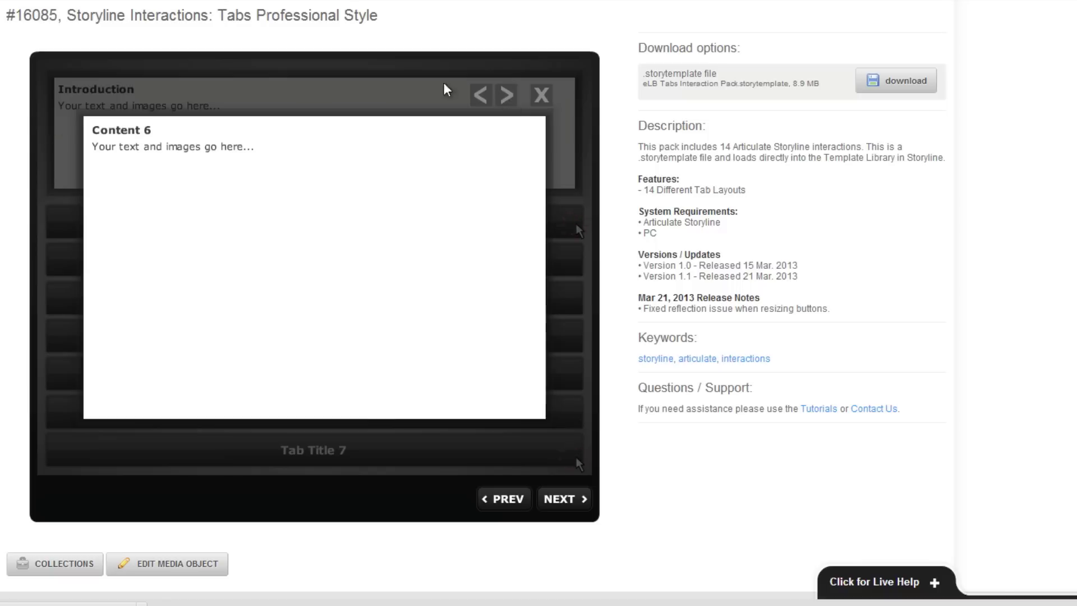
left_click(541, 96)
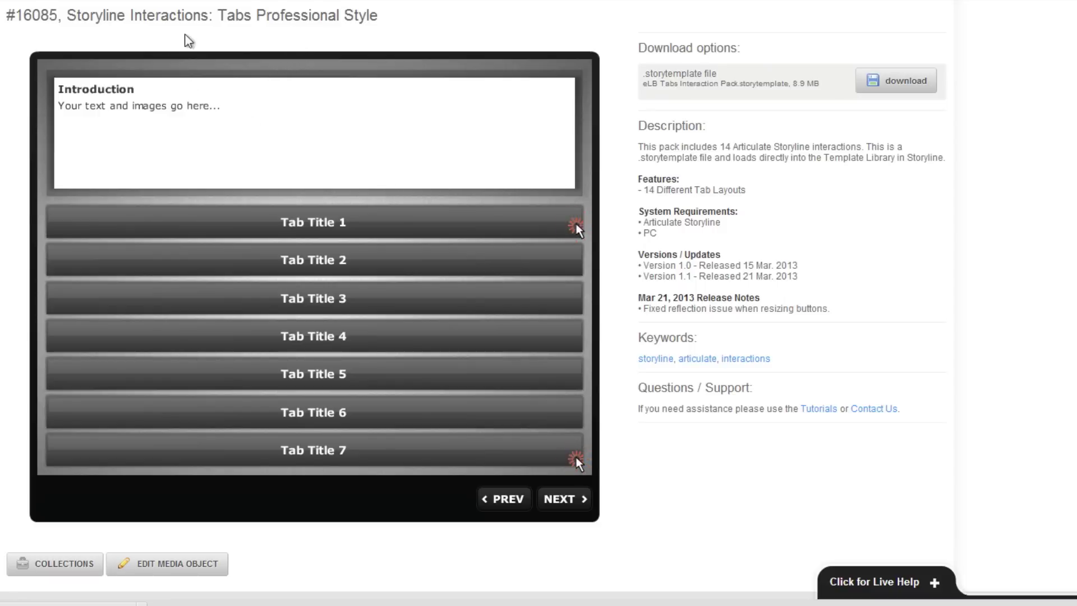
left_click_drag(234, 17, 306, 17)
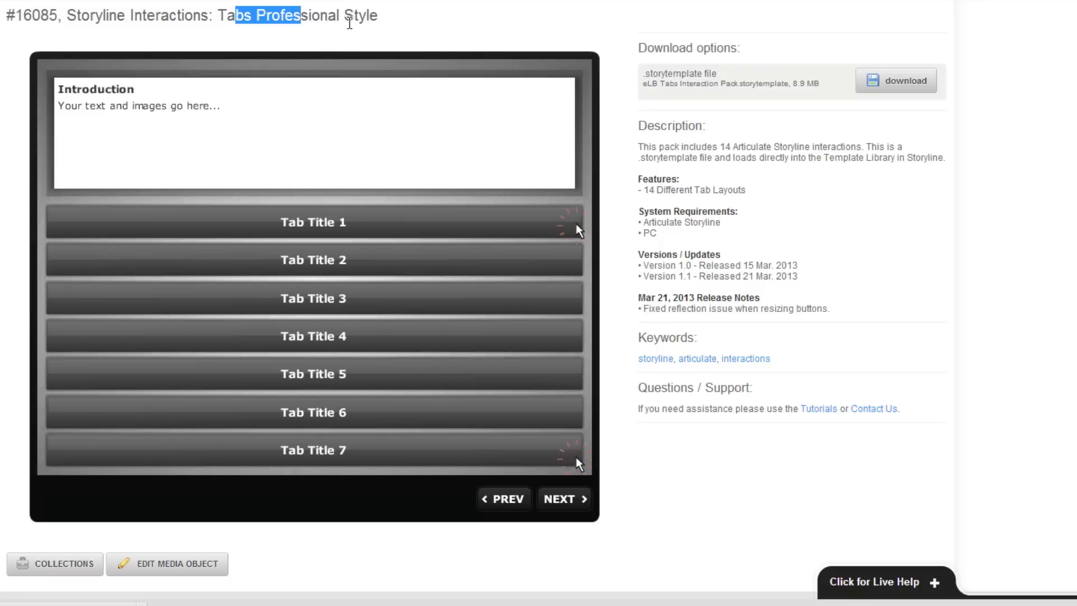
left_click(349, 23)
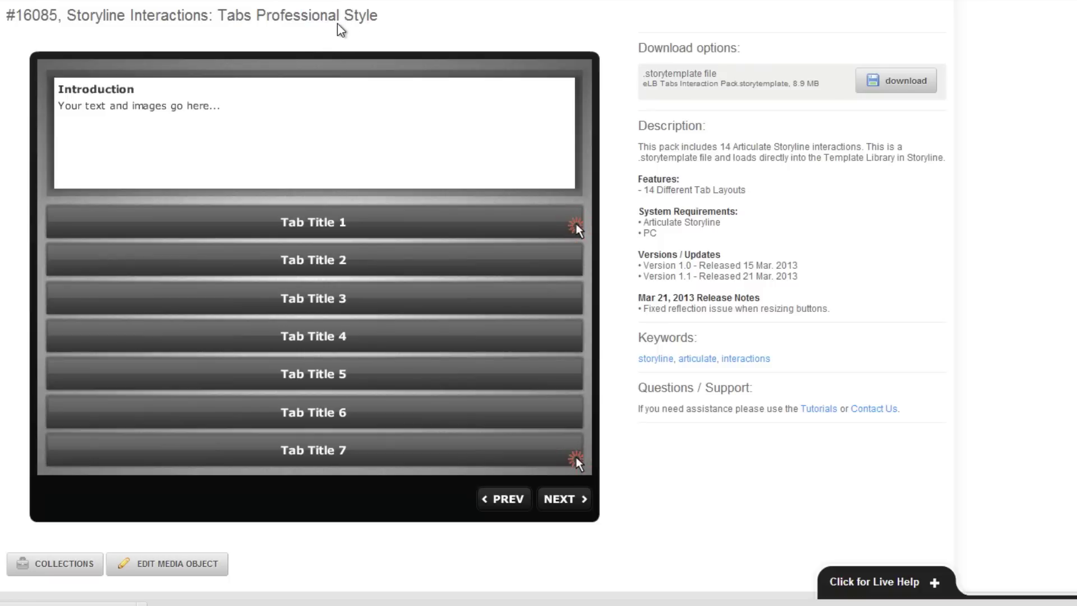